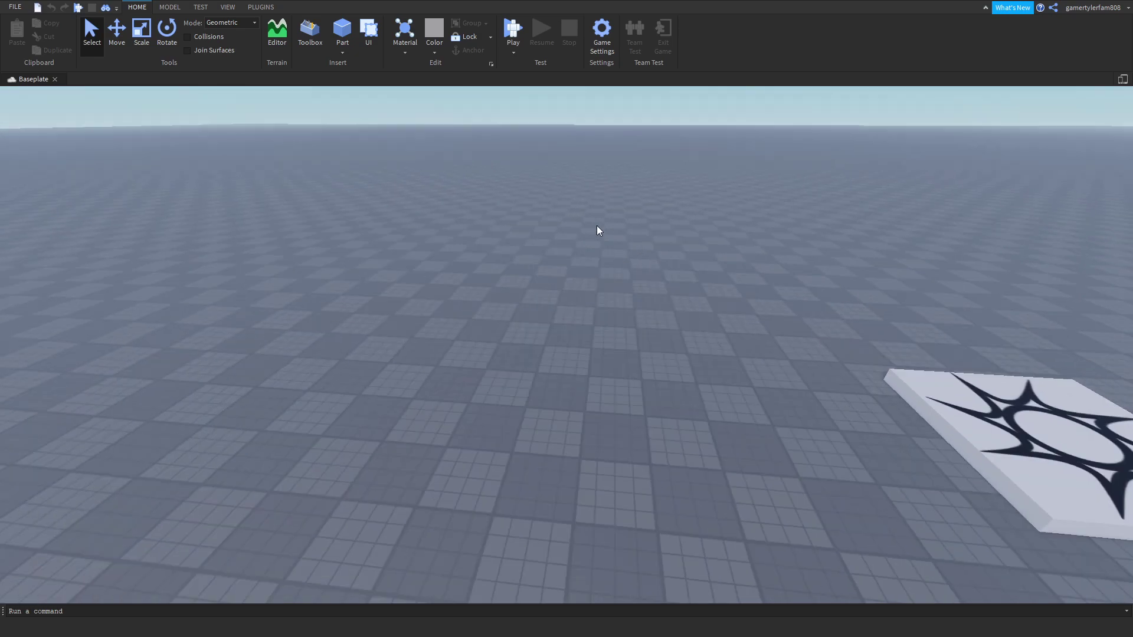
pyautogui.scroll(-10, 597, 225)
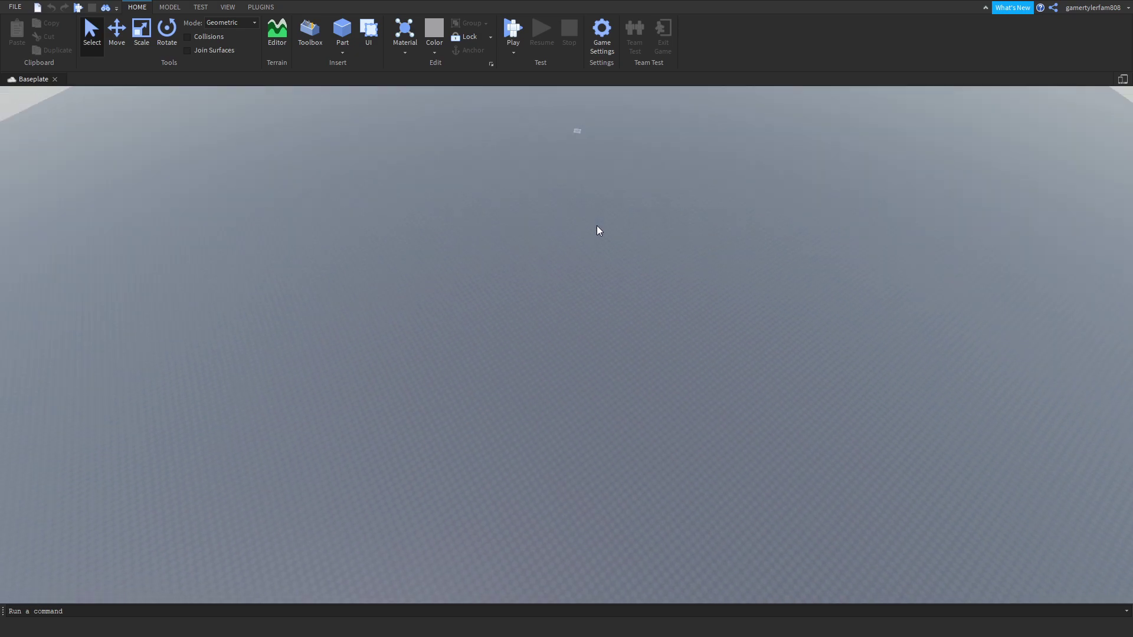
pyautogui.scroll(-10, 597, 226)
pyautogui.scroll(5, 596, 226)
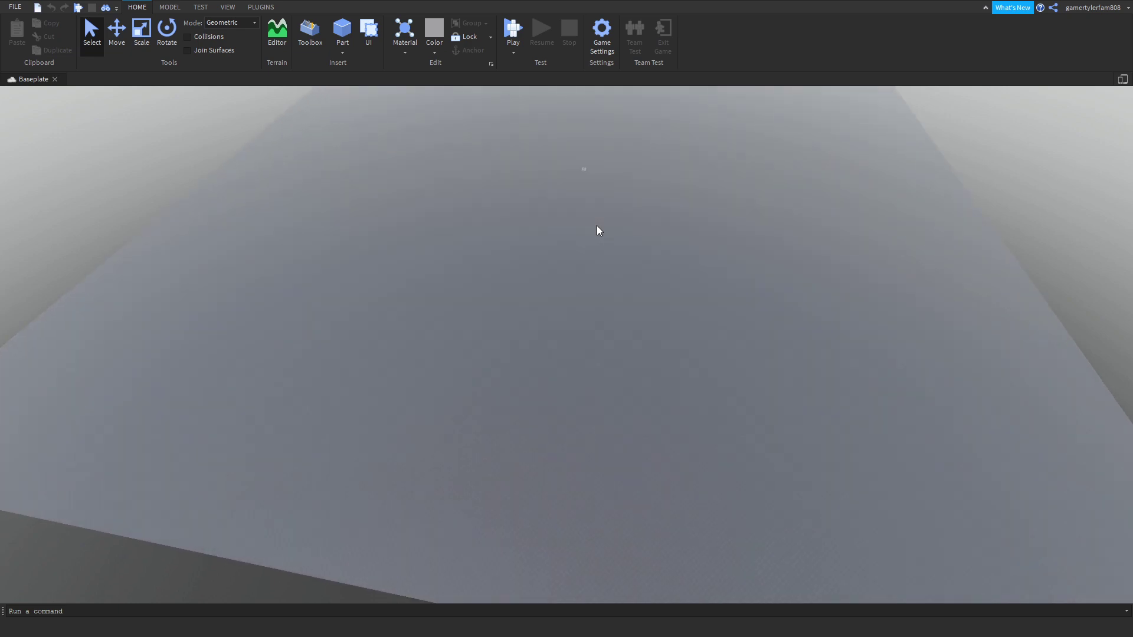
pyautogui.scroll(5, 596, 226)
pyautogui.scroll(5, 597, 226)
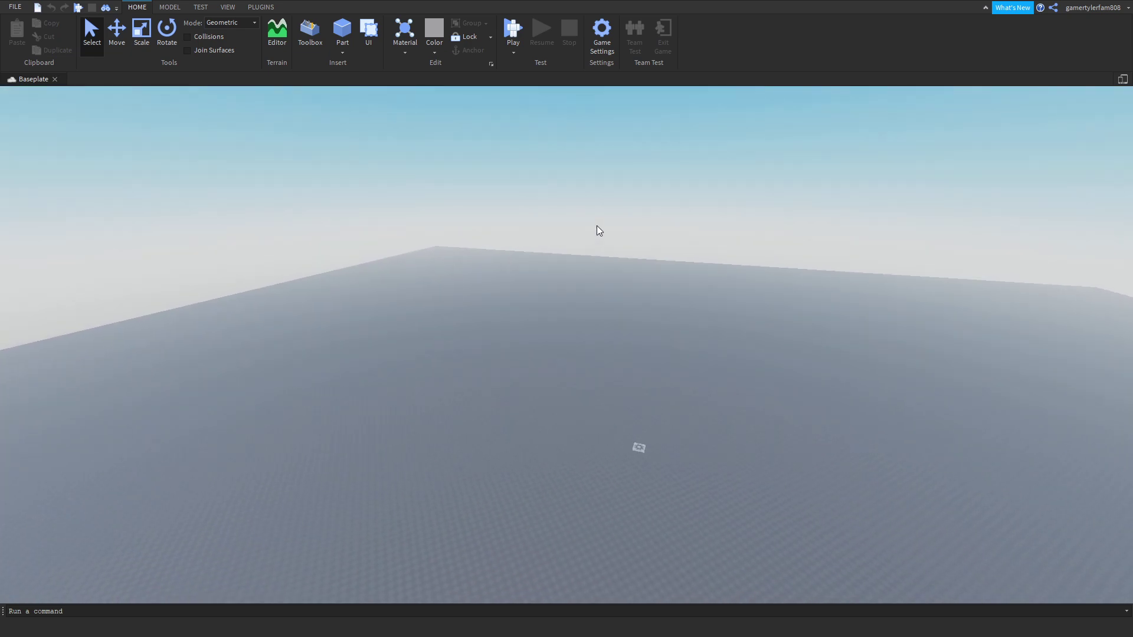
# - Show the Explorer and Properties panels, with Properties docked below Explorer on the right
pyautogui.moveTo(596, 226); pyautogui.dragTo(353, 311, button='right')
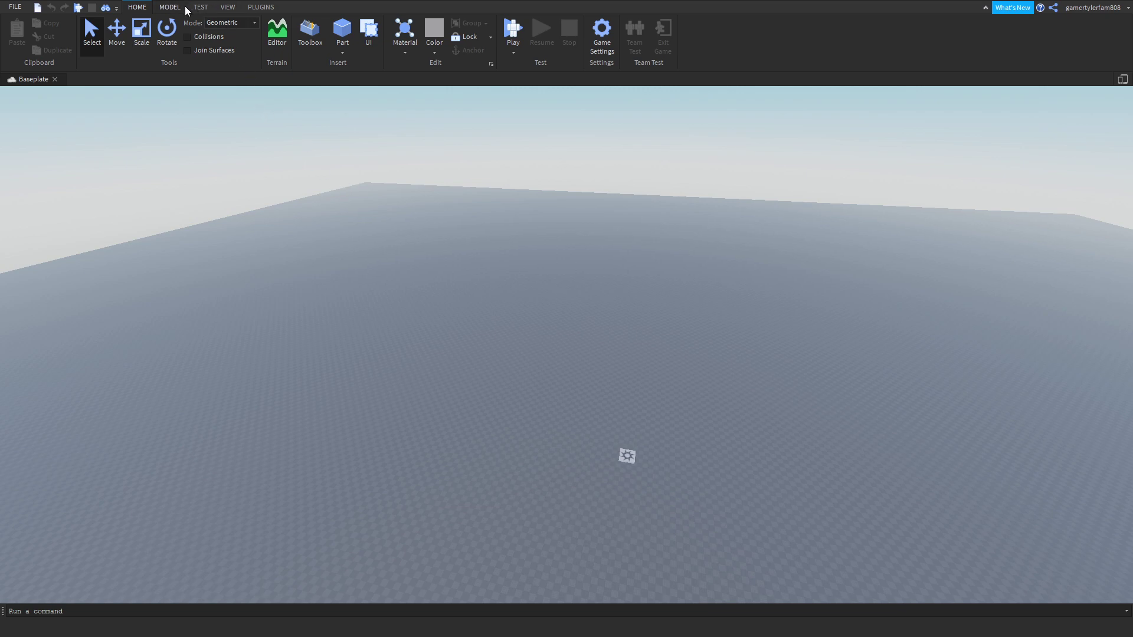
pyautogui.click(227, 7)
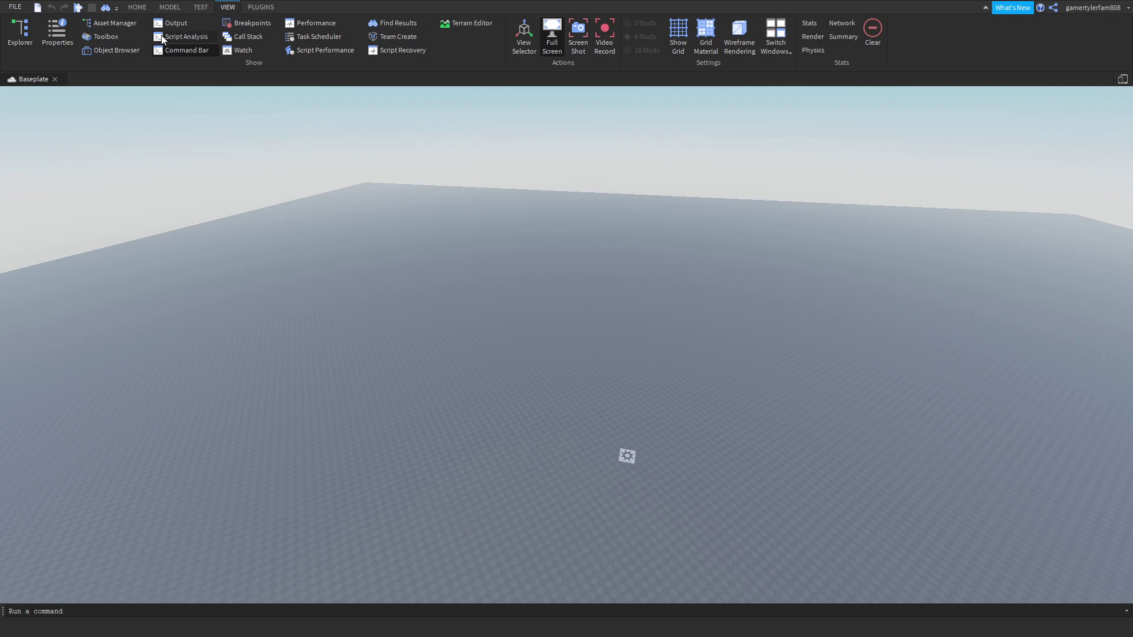
pyautogui.click(20, 34)
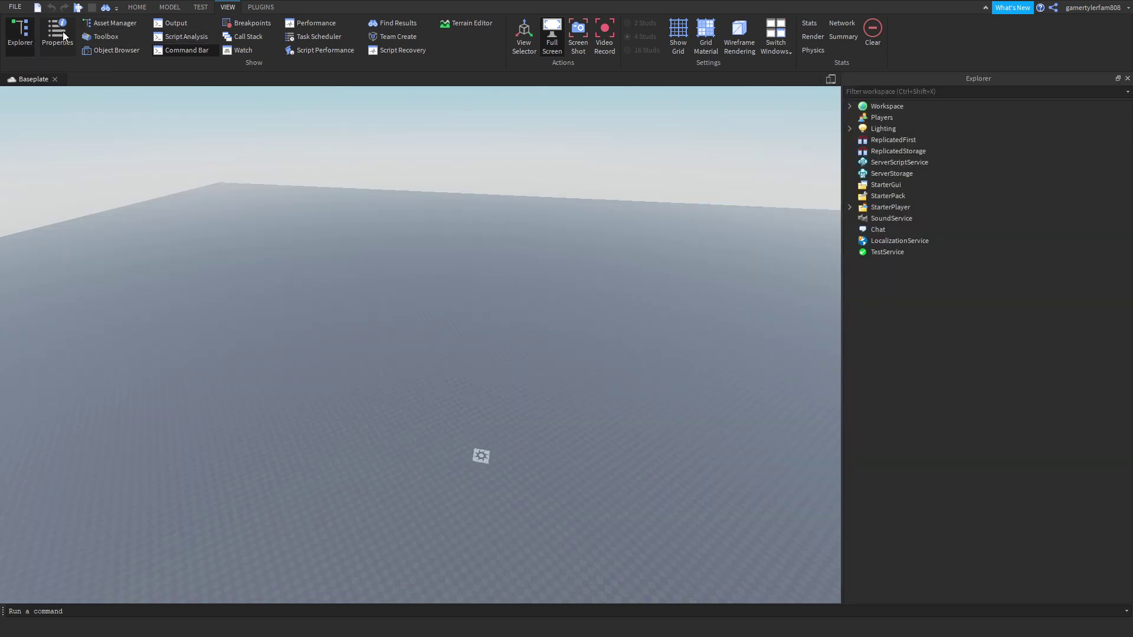
pyautogui.click(63, 30)
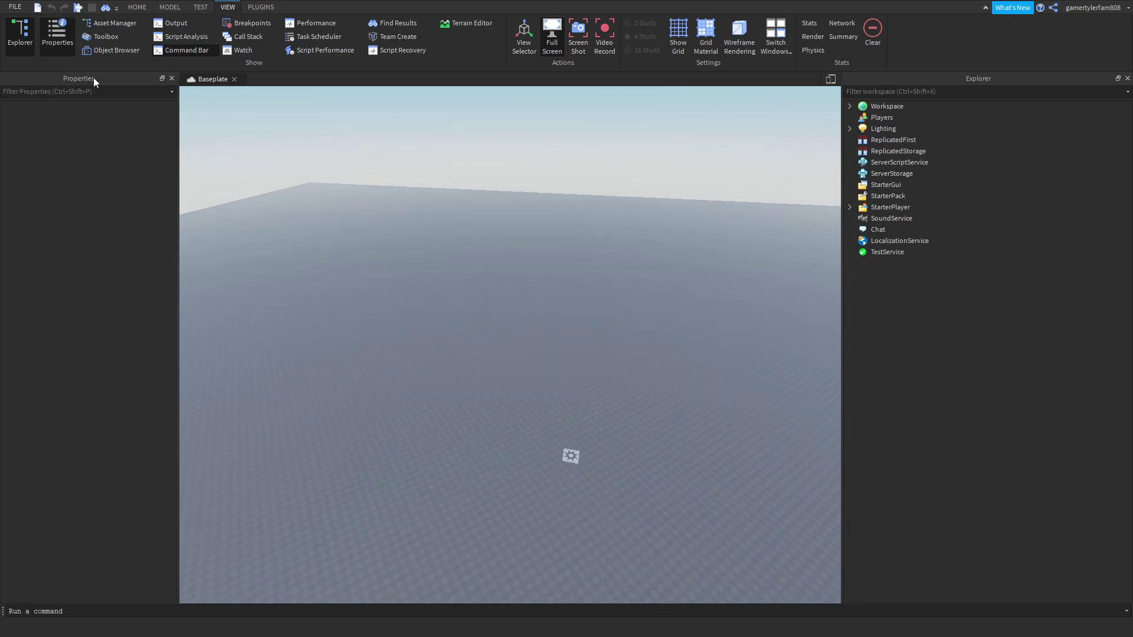
pyautogui.moveTo(93, 77); pyautogui.dragTo(837, 351)
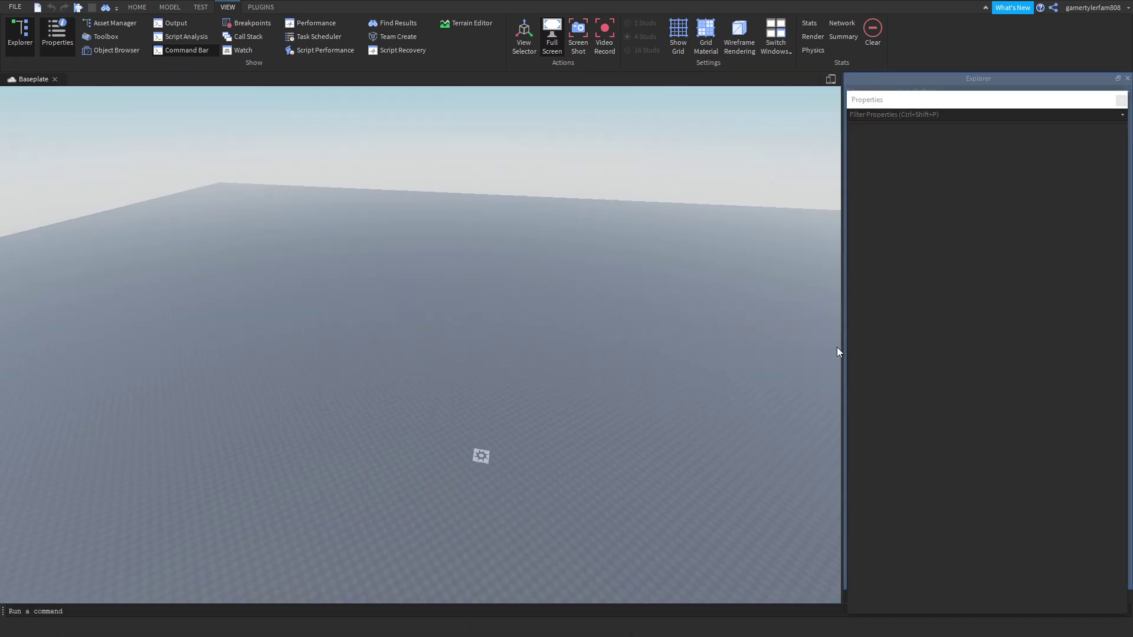
pyautogui.moveTo(886, 99)
pyautogui.mouseDown()
pyautogui.moveTo(913, 457)
pyautogui.moveTo(908, 553)
pyautogui.mouseUp()
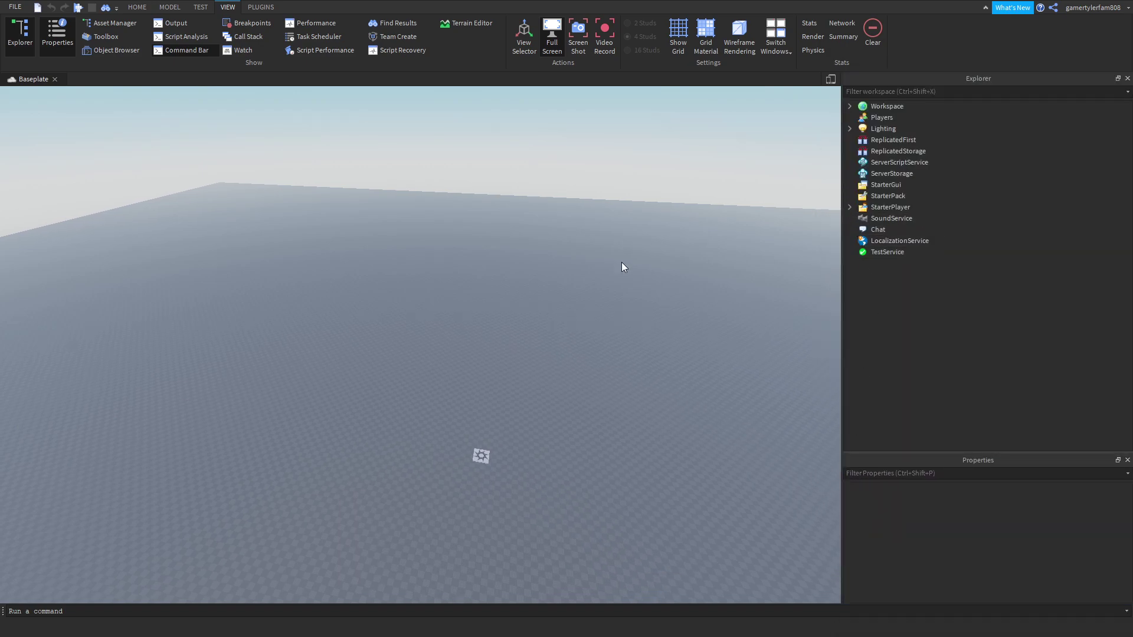
pyautogui.moveTo(621, 262); pyautogui.dragTo(205, 204, button='right')
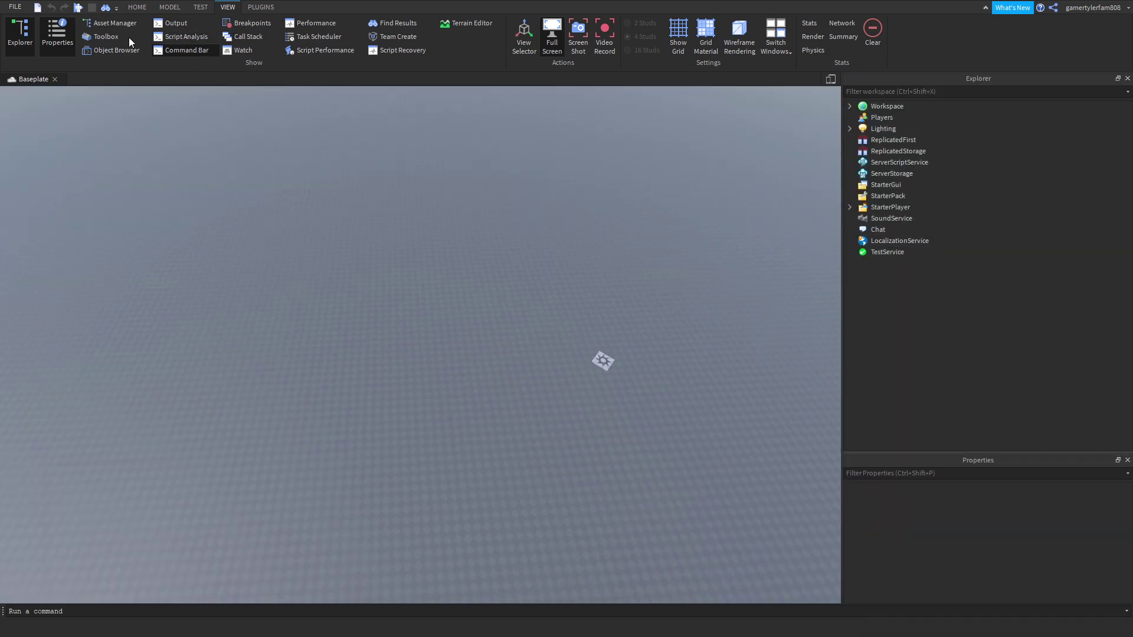
# - Search Toolbox models for 'donation board' and place the Boards model near the spawn
pyautogui.click(108, 36)
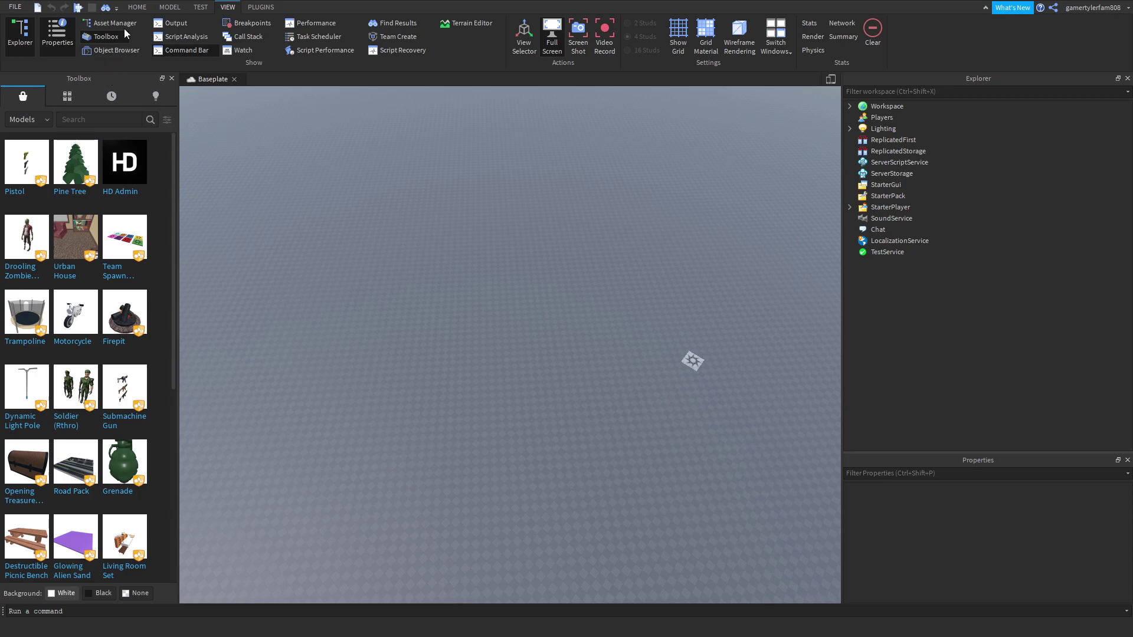
pyautogui.click(136, 7)
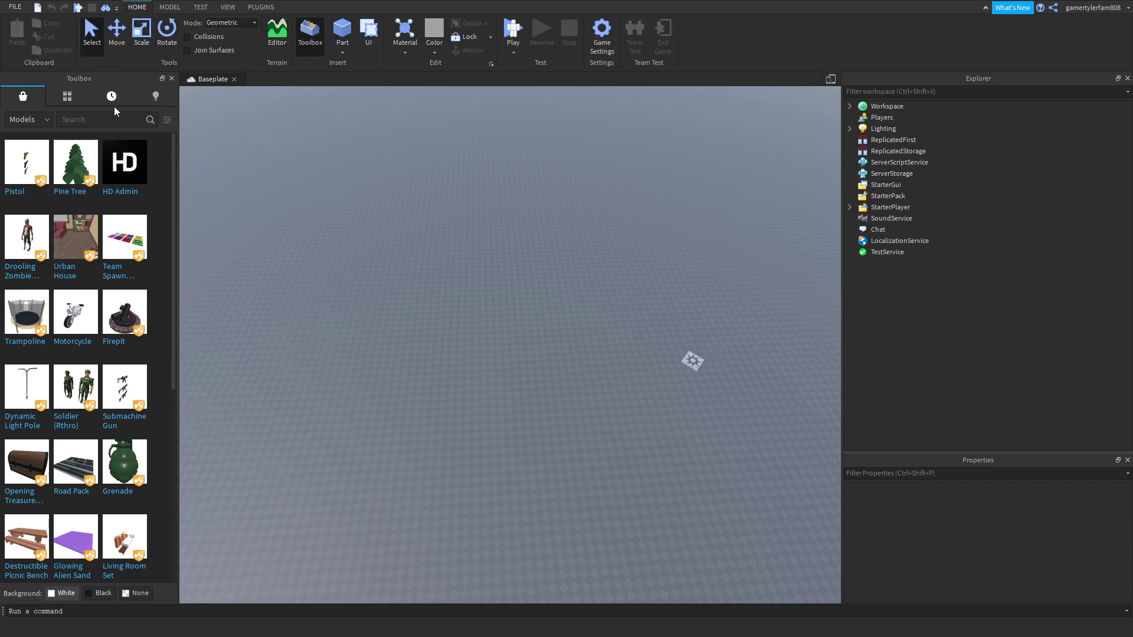
pyautogui.click(93, 118)
pyautogui.write('donation board')
pyautogui.press('Return')
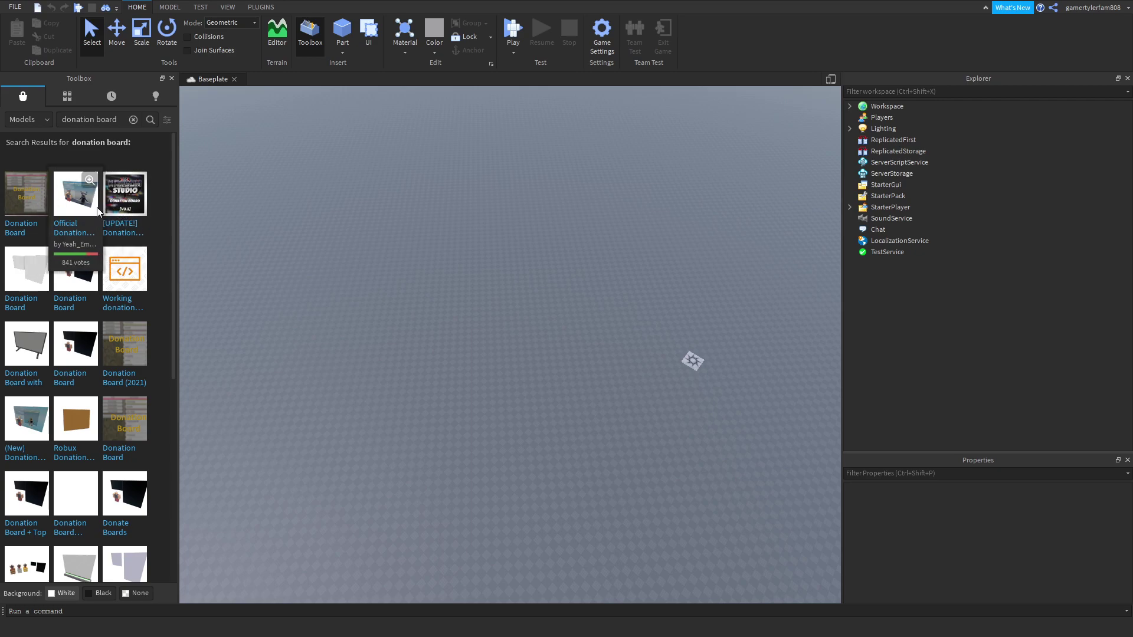
pyautogui.moveTo(265, 238); pyautogui.dragTo(293, 238, button='right')
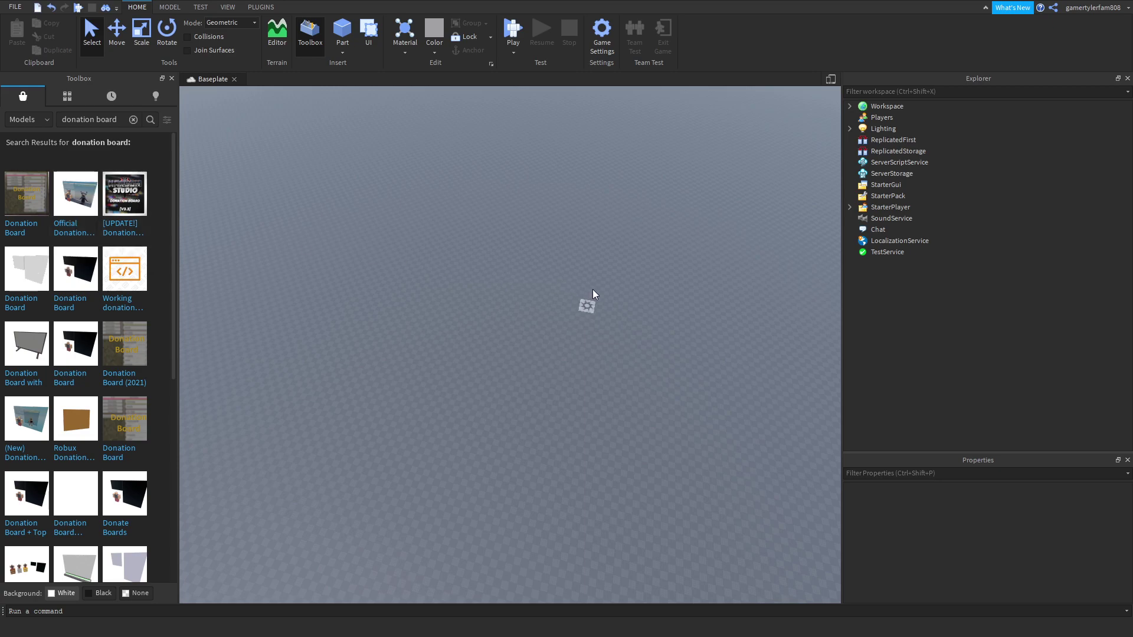
pyautogui.moveTo(593, 289); pyautogui.dragTo(619, 354, button='right')
pyautogui.scroll(-5, 572, 288)
# - Focus on the board, expand Boards in Explorer and delete its DELETE ME part
pyautogui.moveTo(620, 399)
pyautogui.mouseDown(button='right')
pyautogui.moveTo(685, 453)
pyautogui.moveTo(597, 423)
pyautogui.mouseUp(button='right')
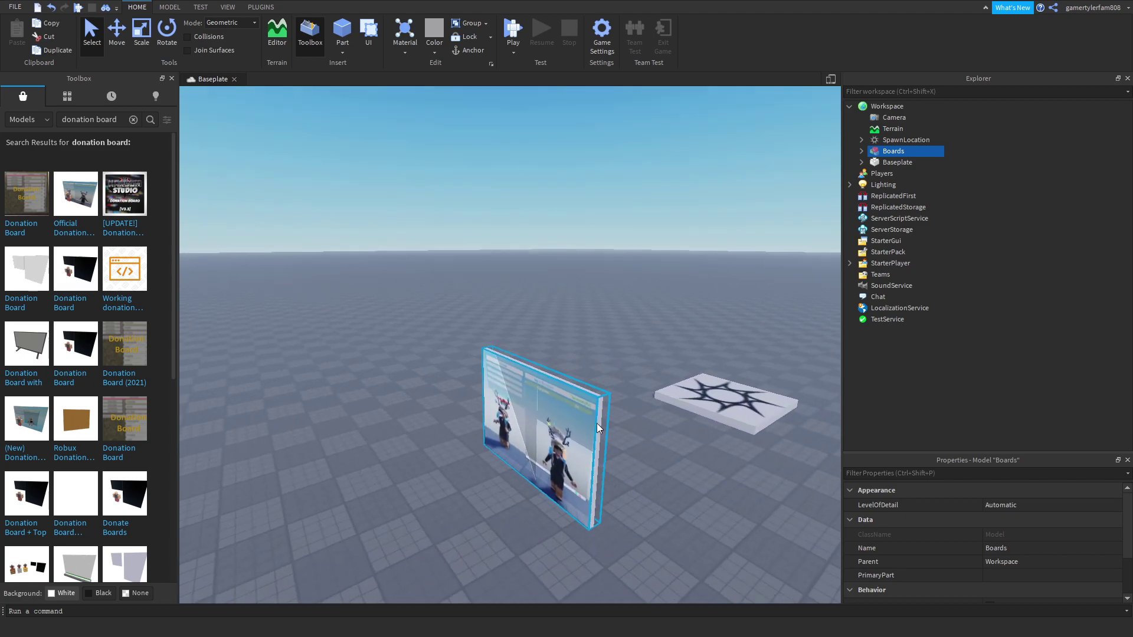
pyautogui.press('f')
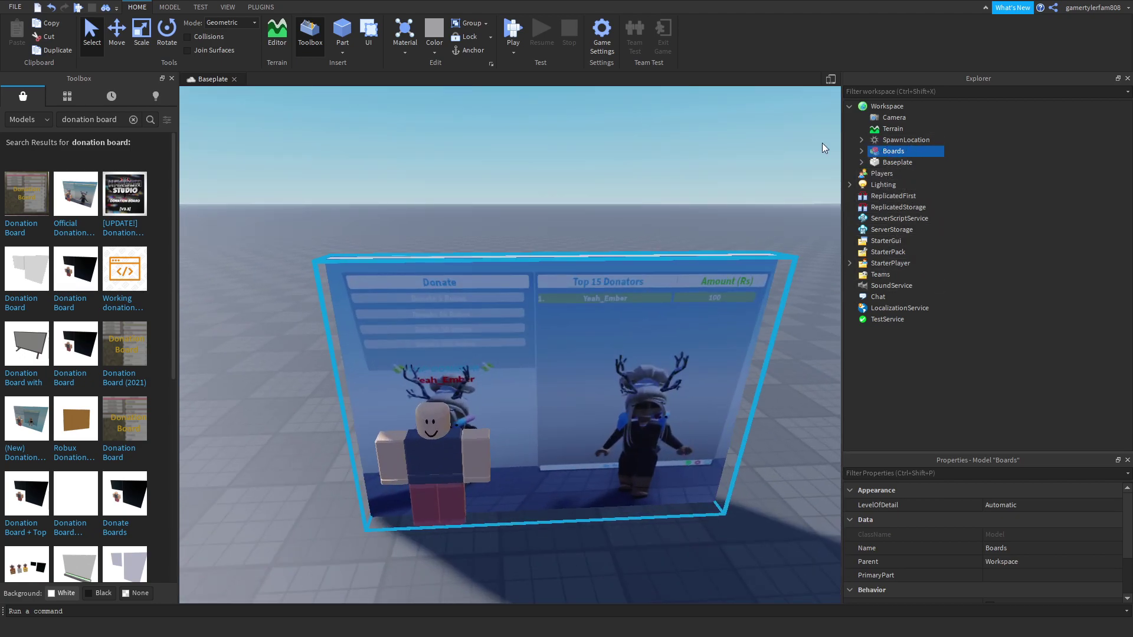
pyautogui.click(860, 151)
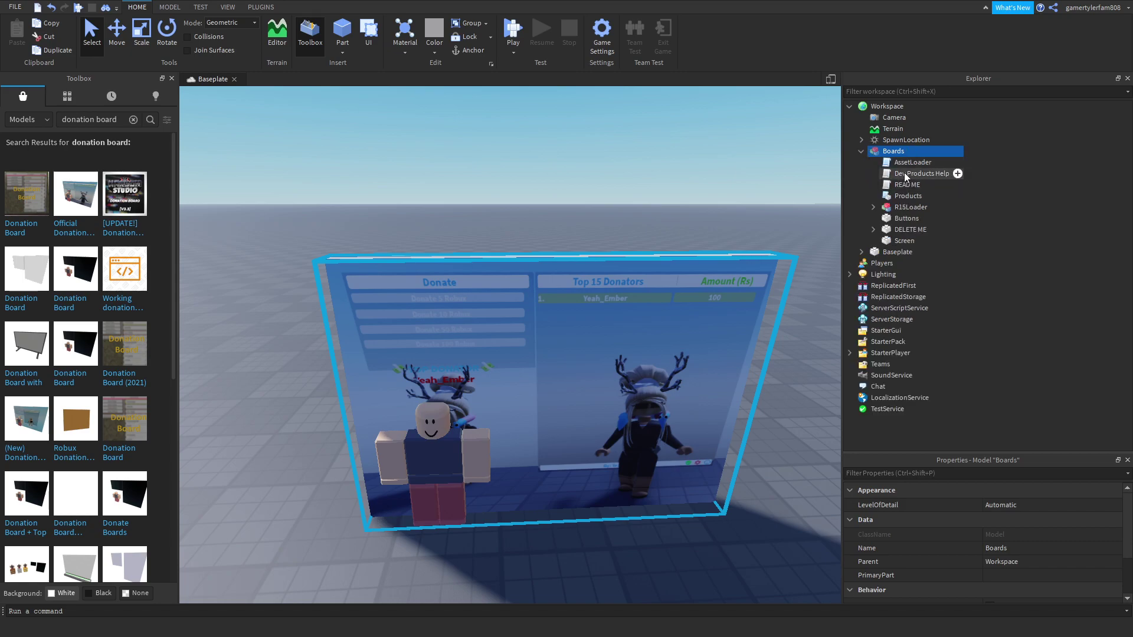
pyautogui.click(909, 230)
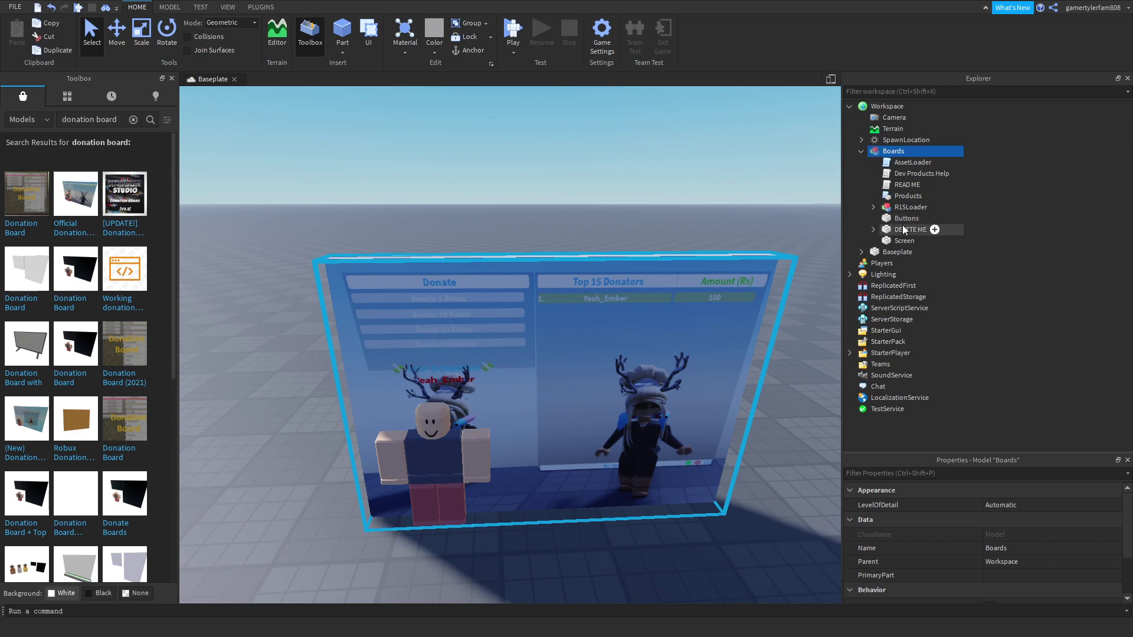
pyautogui.press('Delete')
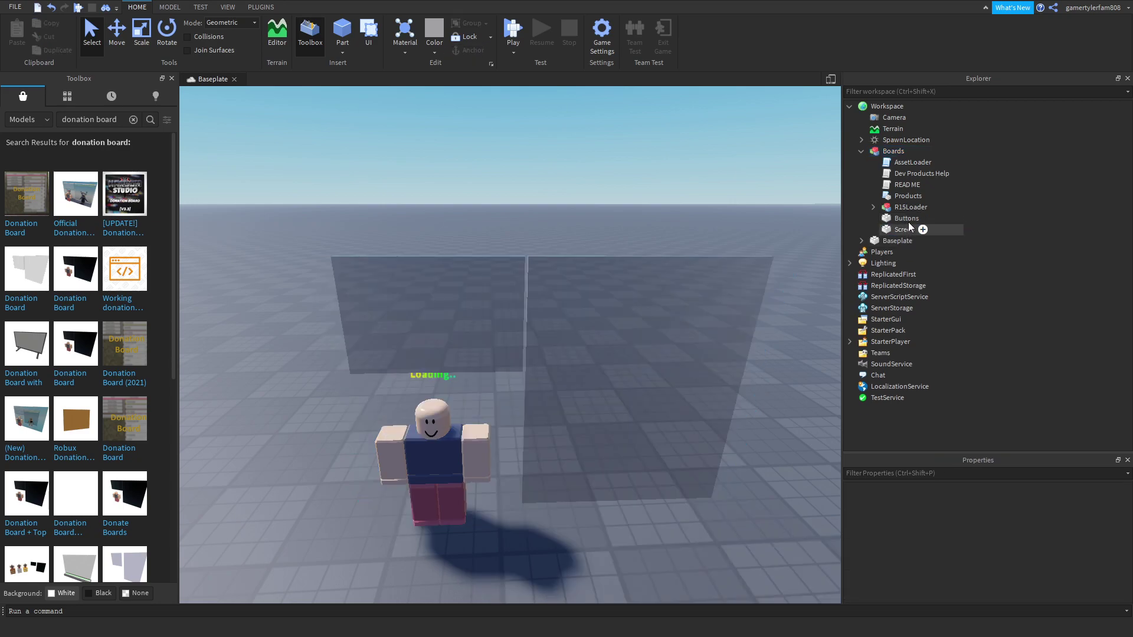
# - Select the Boards model and open its Products script
pyautogui.click(626, 328)
pyautogui.moveTo(532, 478); pyautogui.dragTo(739, 319, button='right')
pyautogui.scroll(3, 739, 319)
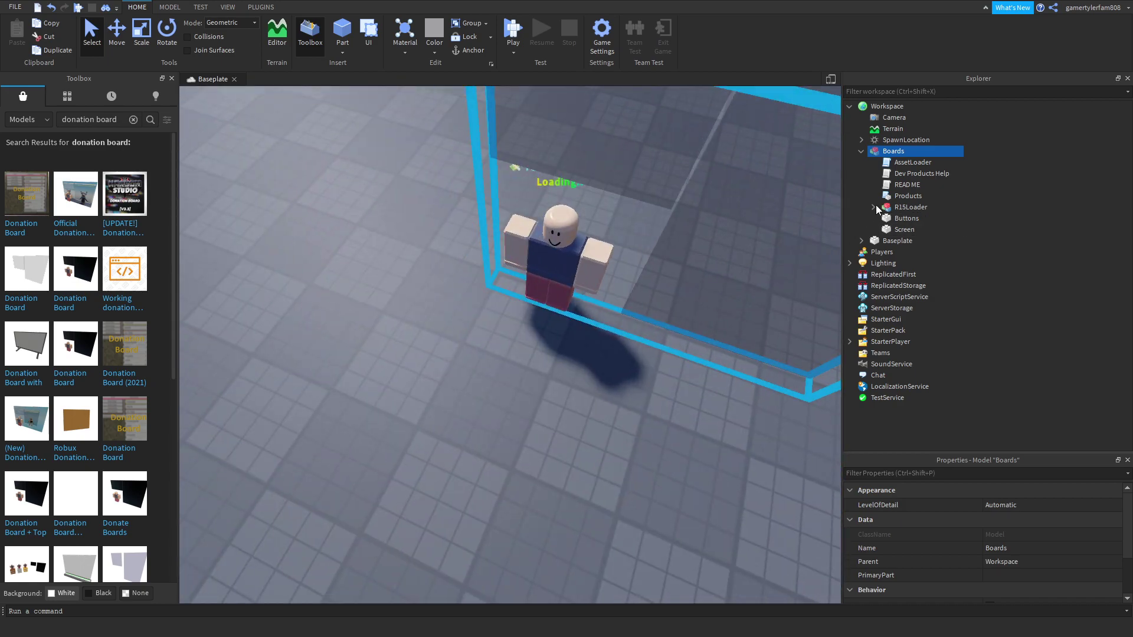
pyautogui.click(907, 196)
pyautogui.doubleClick(908, 195)
pyautogui.scroll(-6, 374, 284)
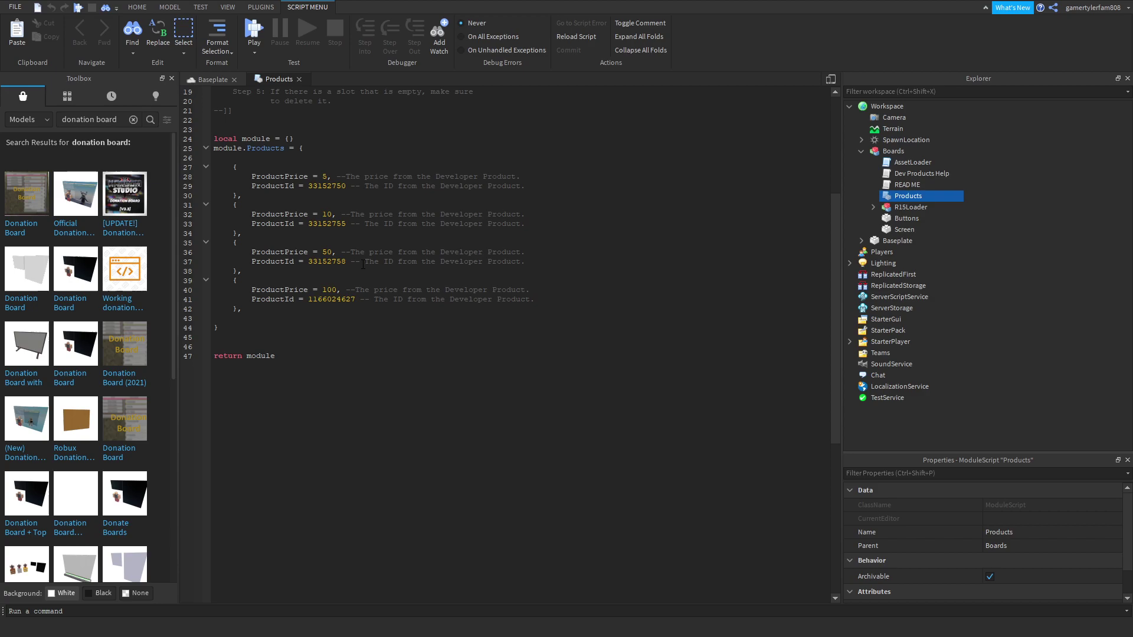
# - Return to the Baseplate 3D view, clear the selection and orbit toward the spawn
pyautogui.click(211, 79)
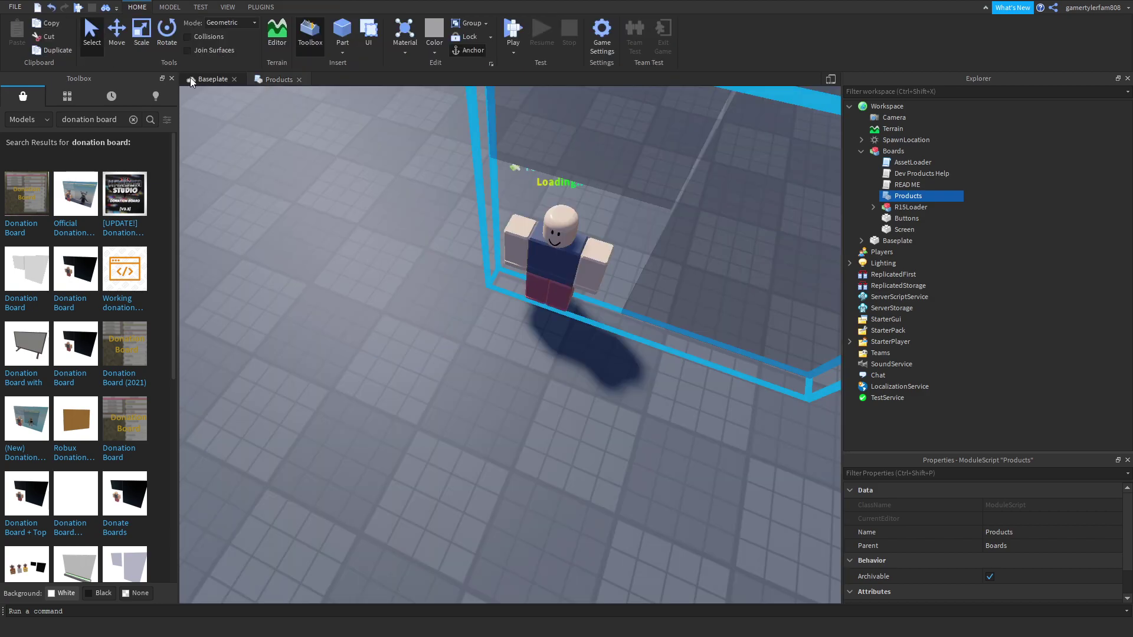
pyautogui.click(291, 219)
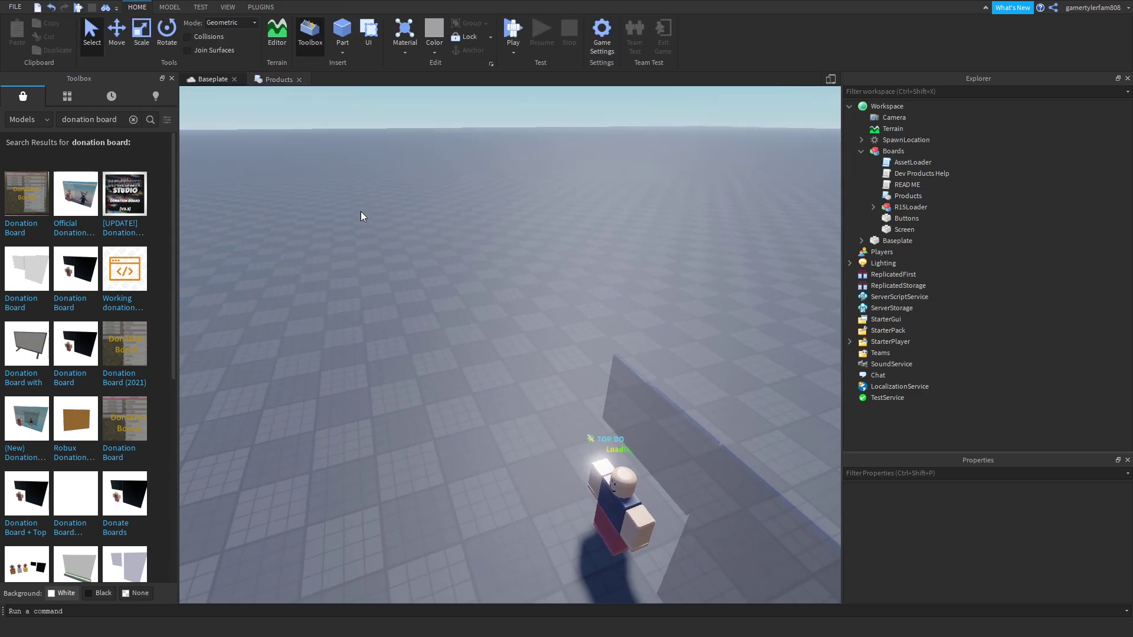
pyautogui.moveTo(361, 212); pyautogui.dragTo(564, 221, button='right')
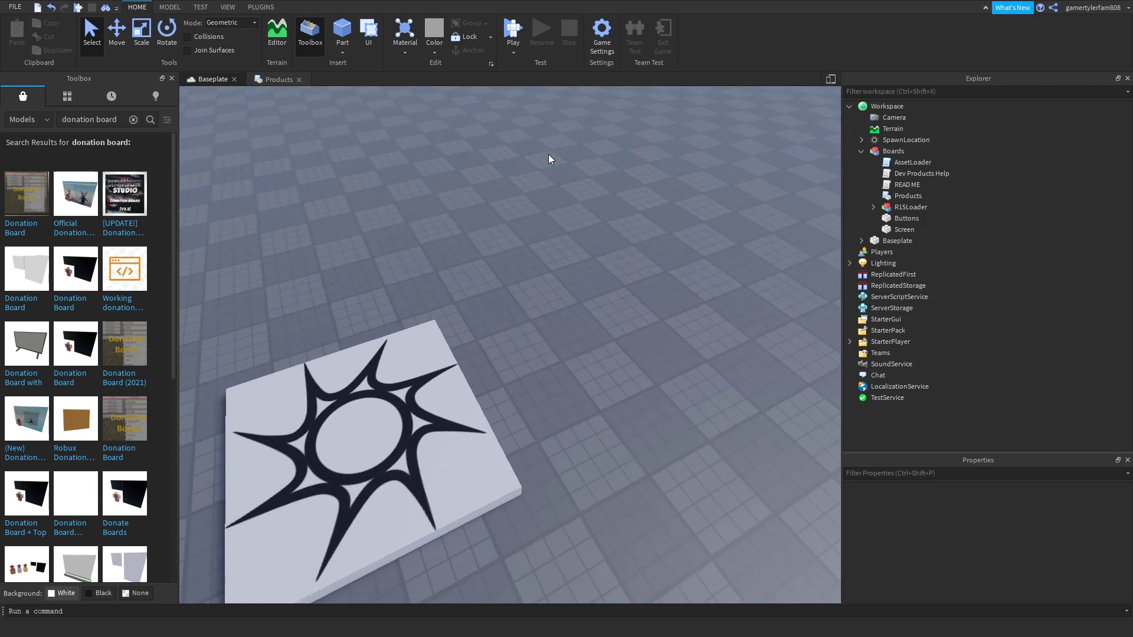
# - Publish the place from Game Settings as a new game named 'donation board'
pyautogui.doubleClick(138, 7)
pyautogui.click(137, 7)
pyautogui.click(601, 35)
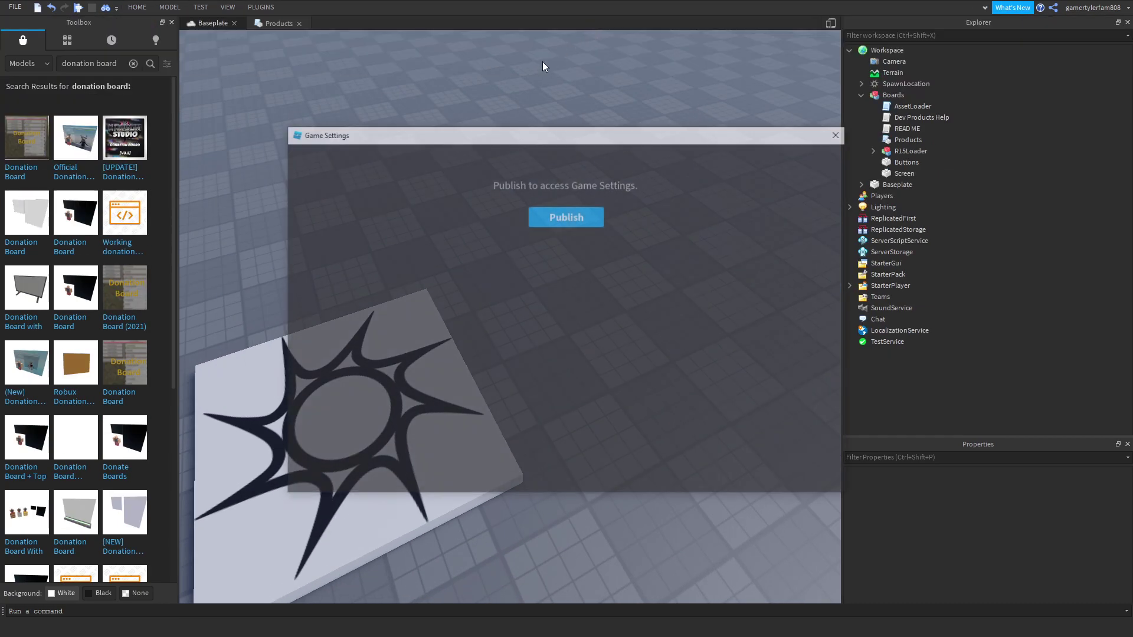
pyautogui.click(564, 216)
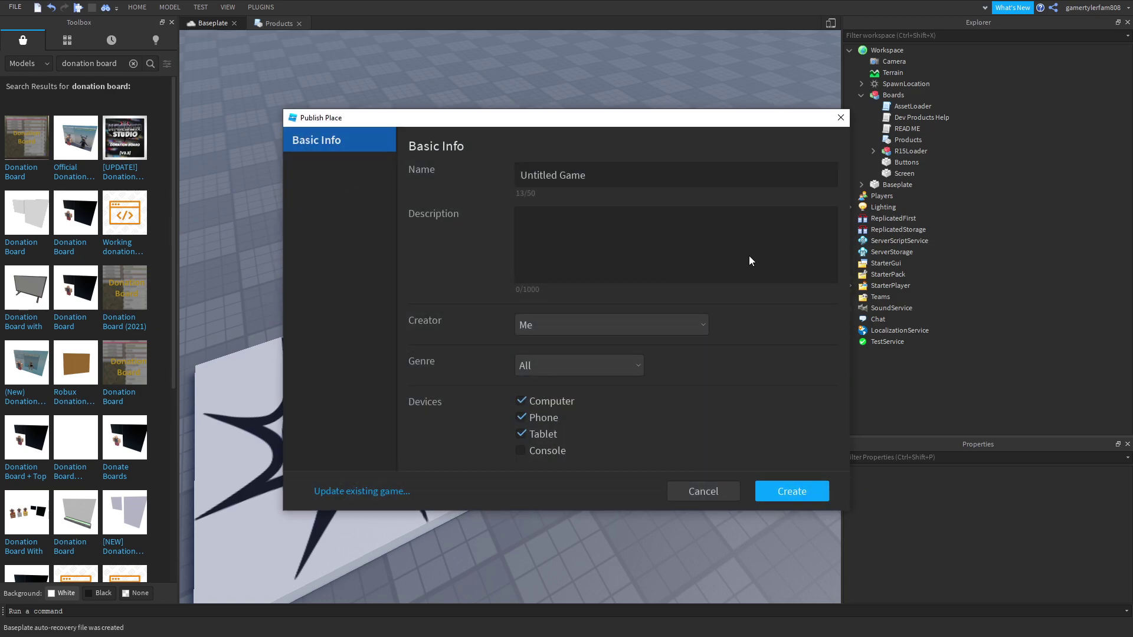
pyautogui.doubleClick(552, 175)
pyautogui.press('BackSpace')
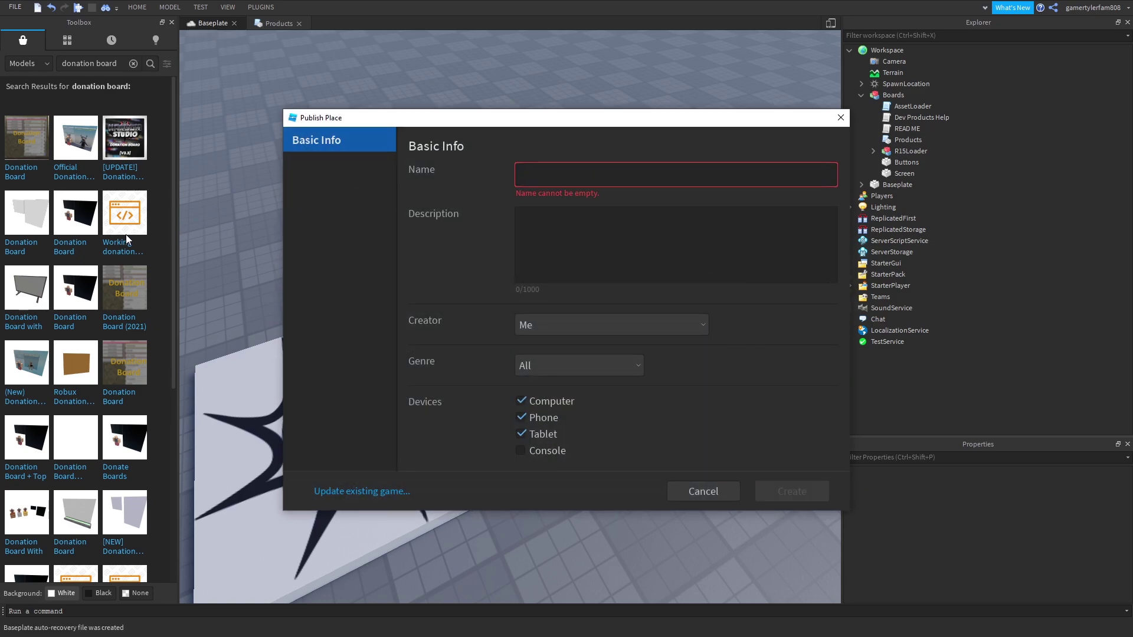
pyautogui.write('donation board')
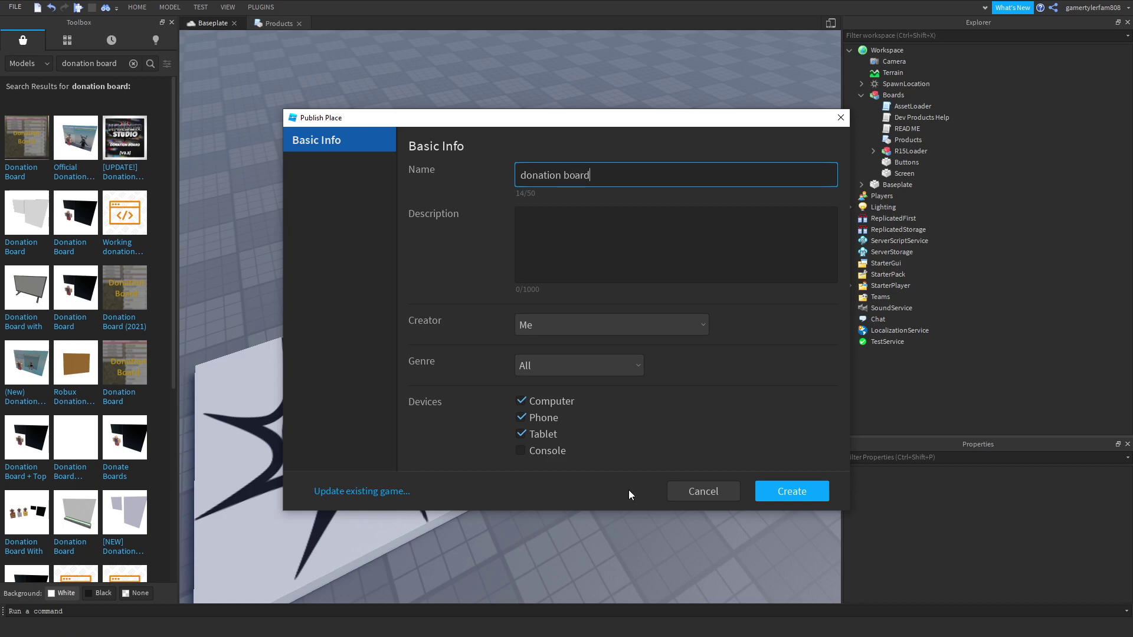
pyautogui.click(814, 487)
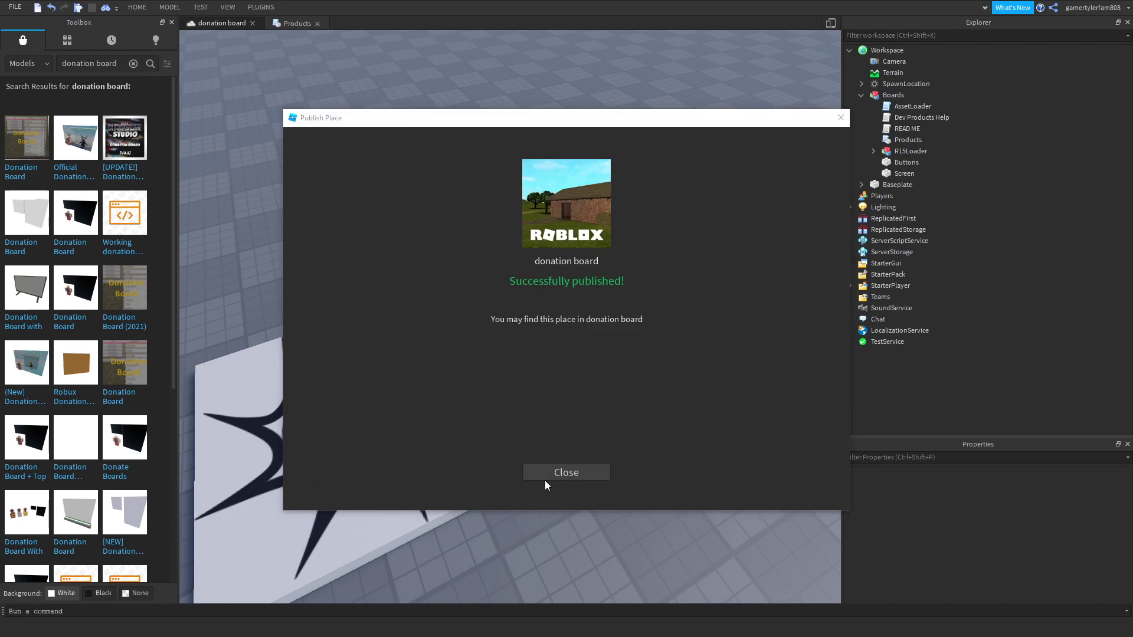
pyautogui.click(580, 472)
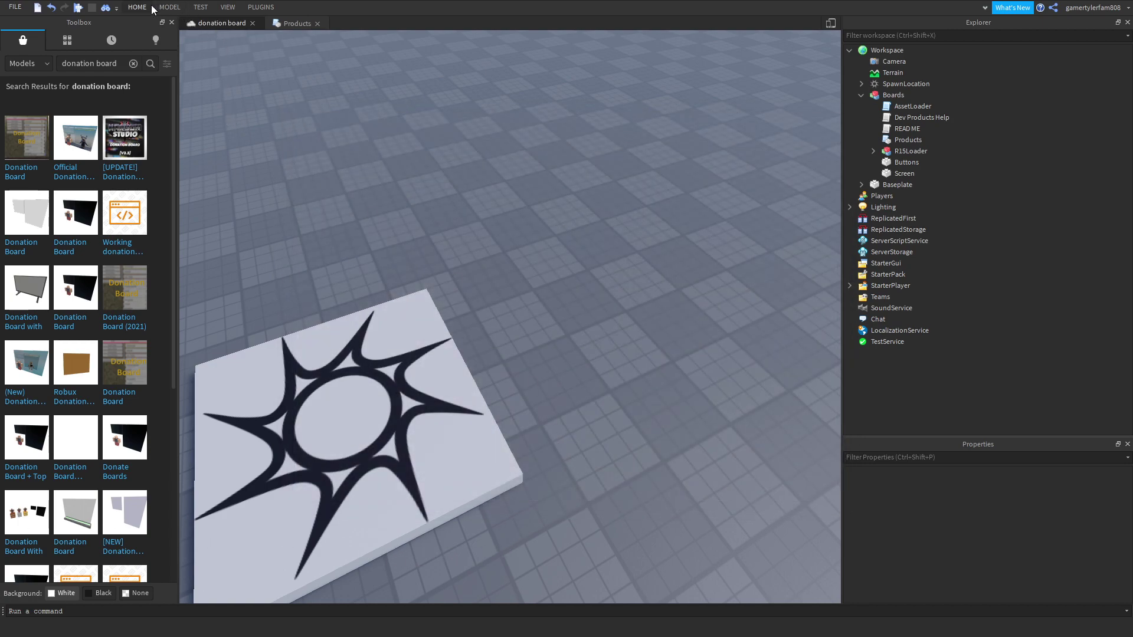
# - Turn on Allow Third Party Sales in Game Settings Security and save
pyautogui.click(138, 7)
pyautogui.click(602, 36)
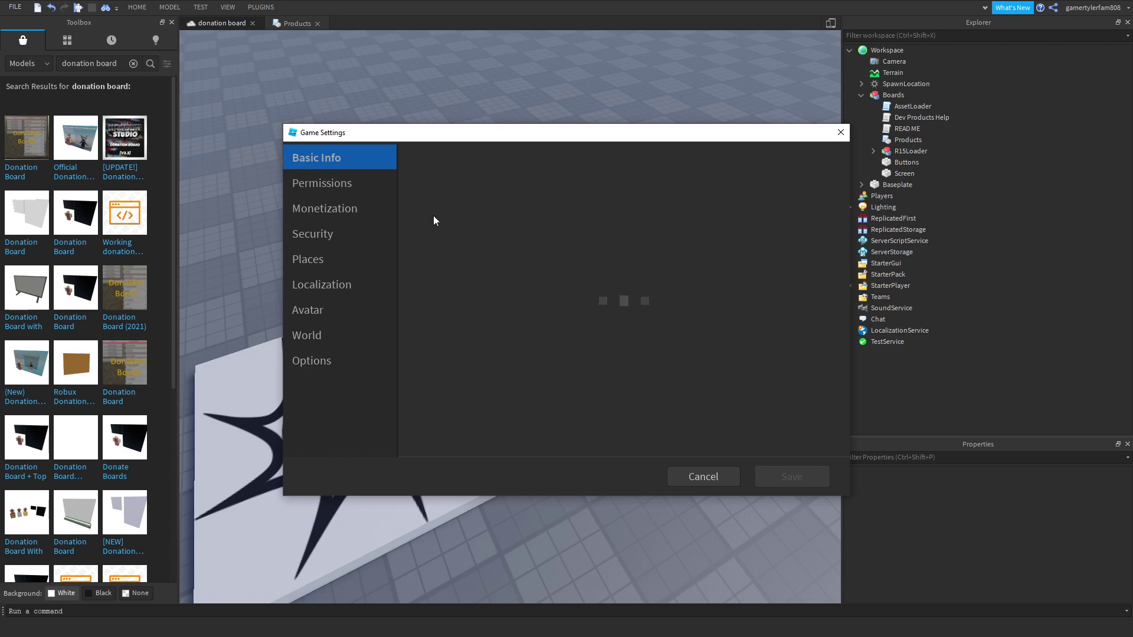
pyautogui.click(355, 238)
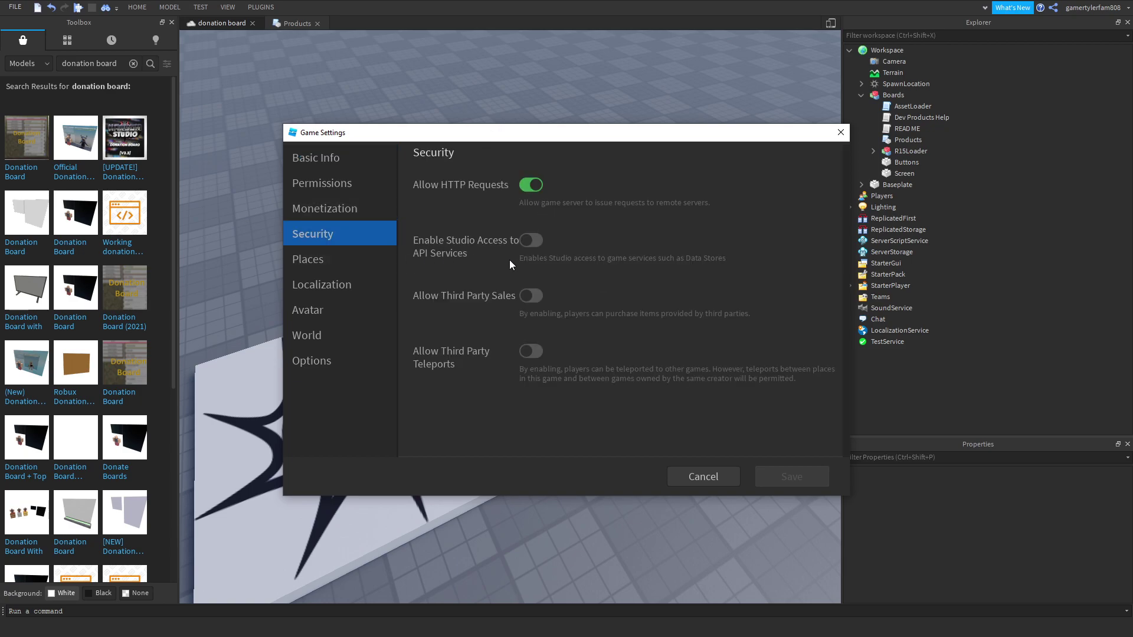
pyautogui.click(529, 295)
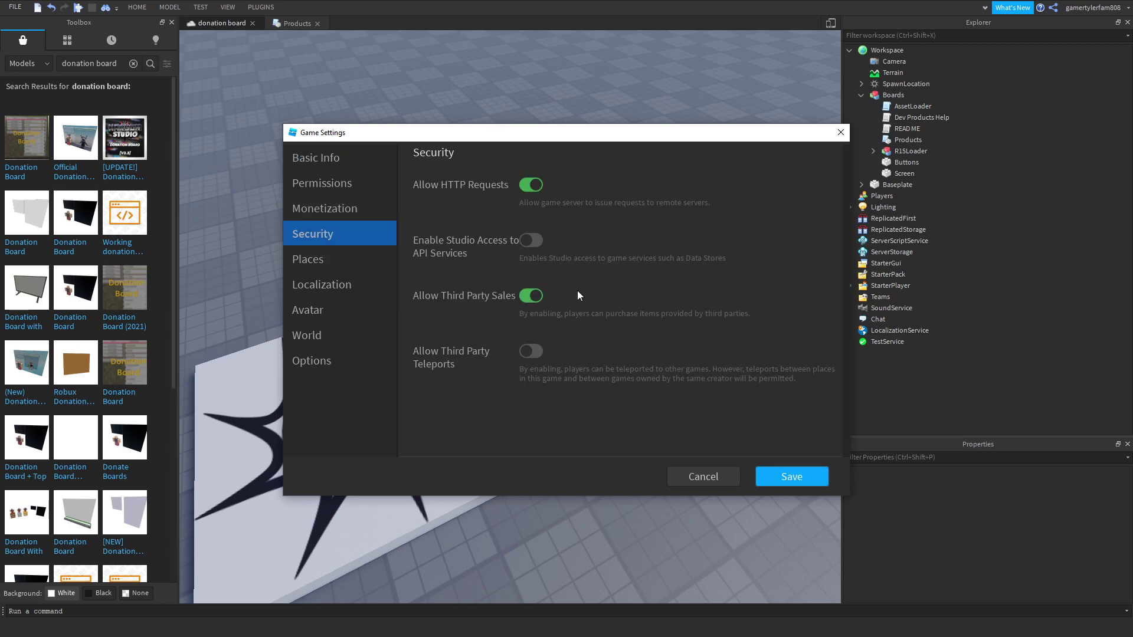
pyautogui.click(762, 473)
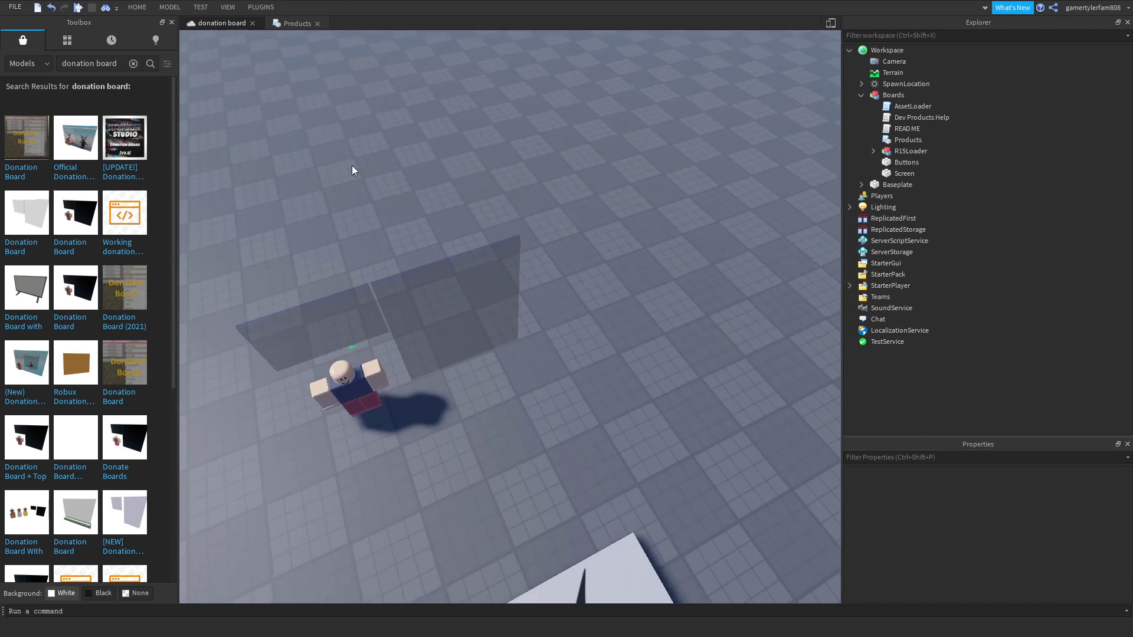
# - Open the Boards model's Products script, then switch to the Roblox website
pyautogui.click(434, 292)
pyautogui.doubleClick(908, 140)
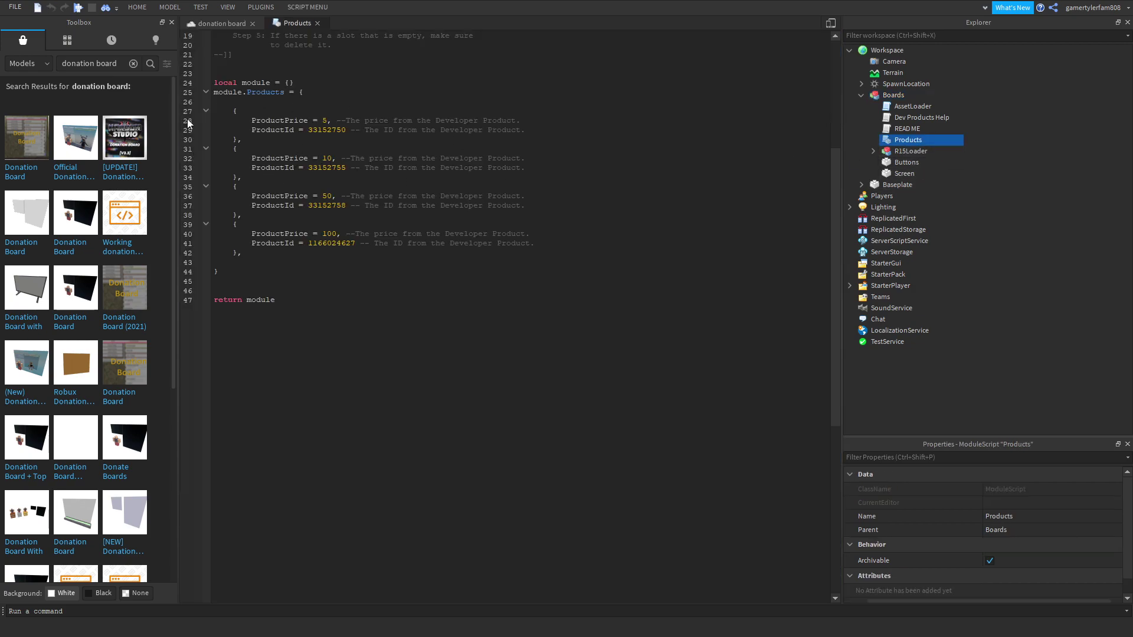
pyautogui.hotkey('alt', 'Tab')
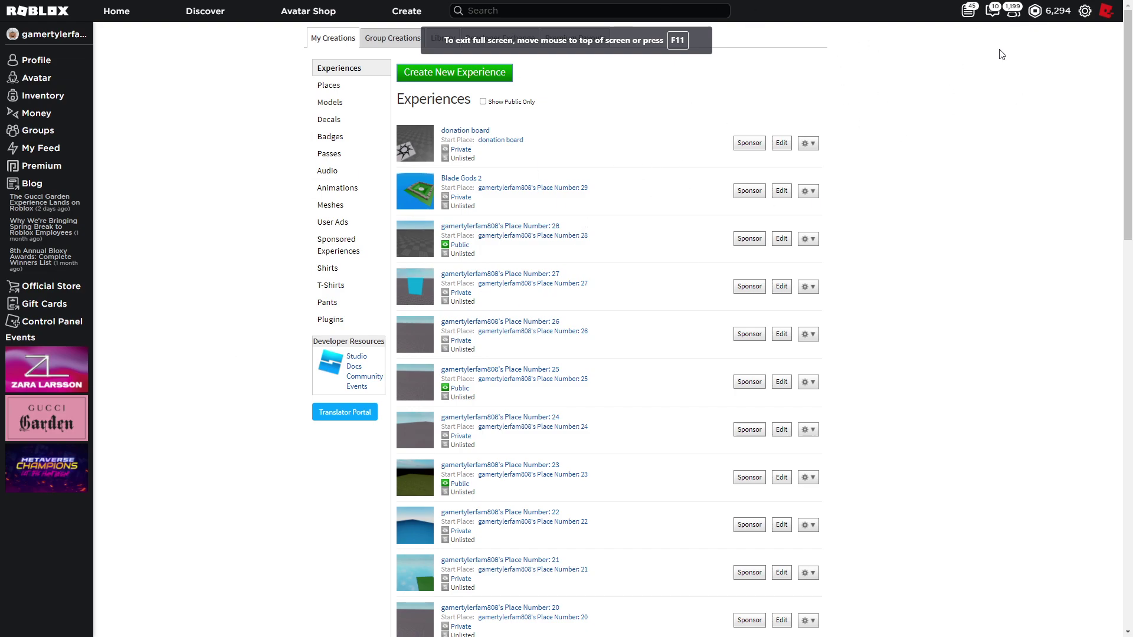
# - Open the donation board start place configuration at its Developer Products section
pyautogui.click(808, 144)
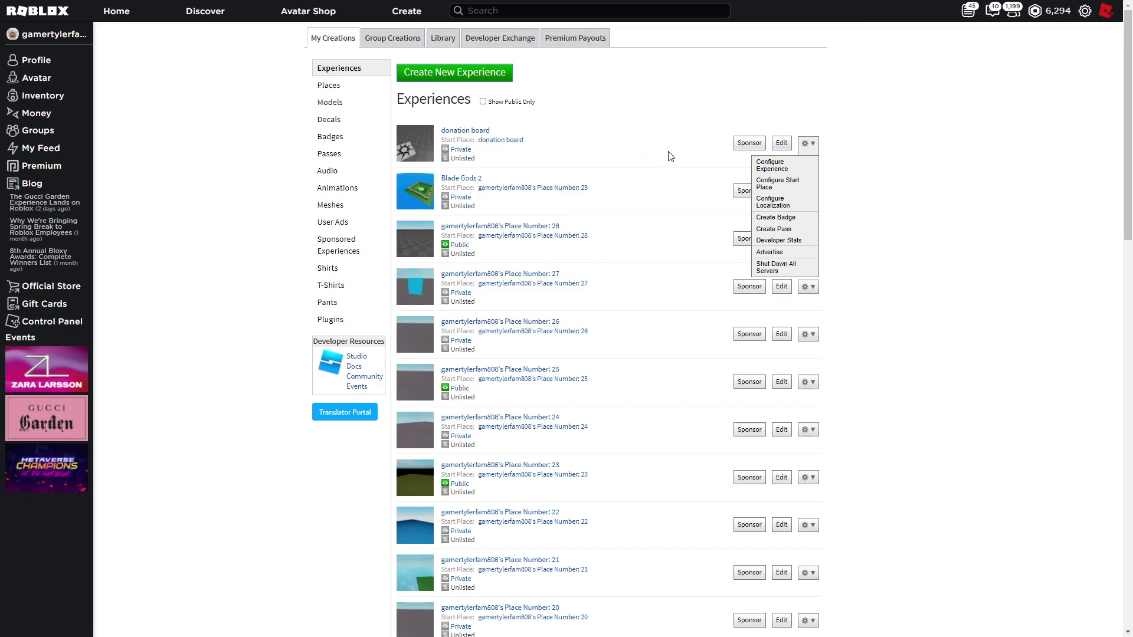
pyautogui.click(787, 188)
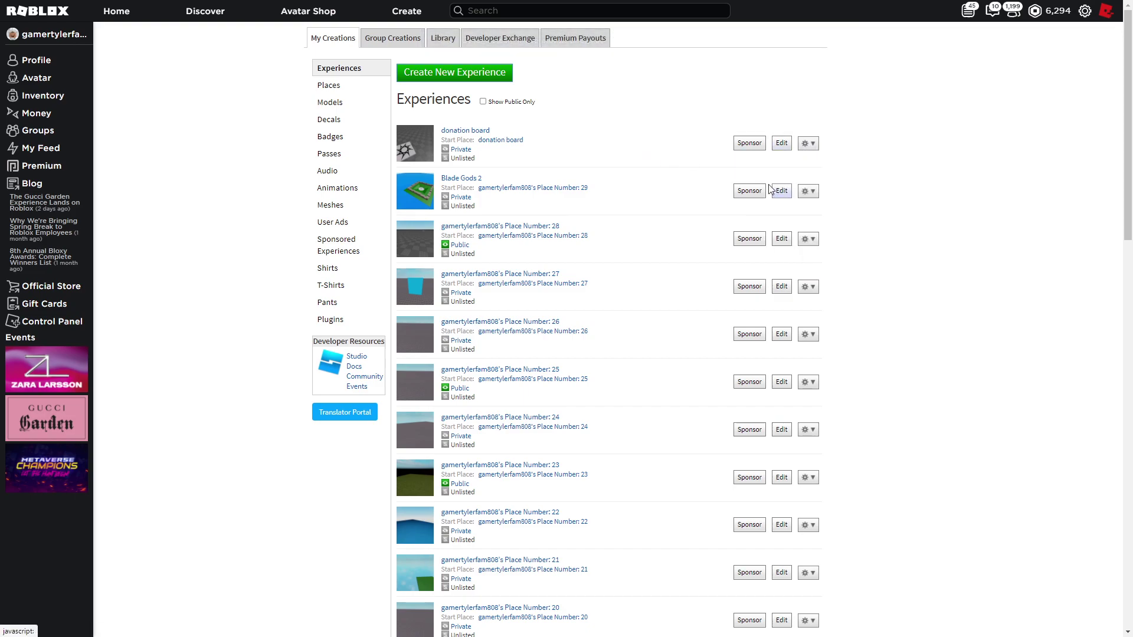
pyautogui.click(343, 181)
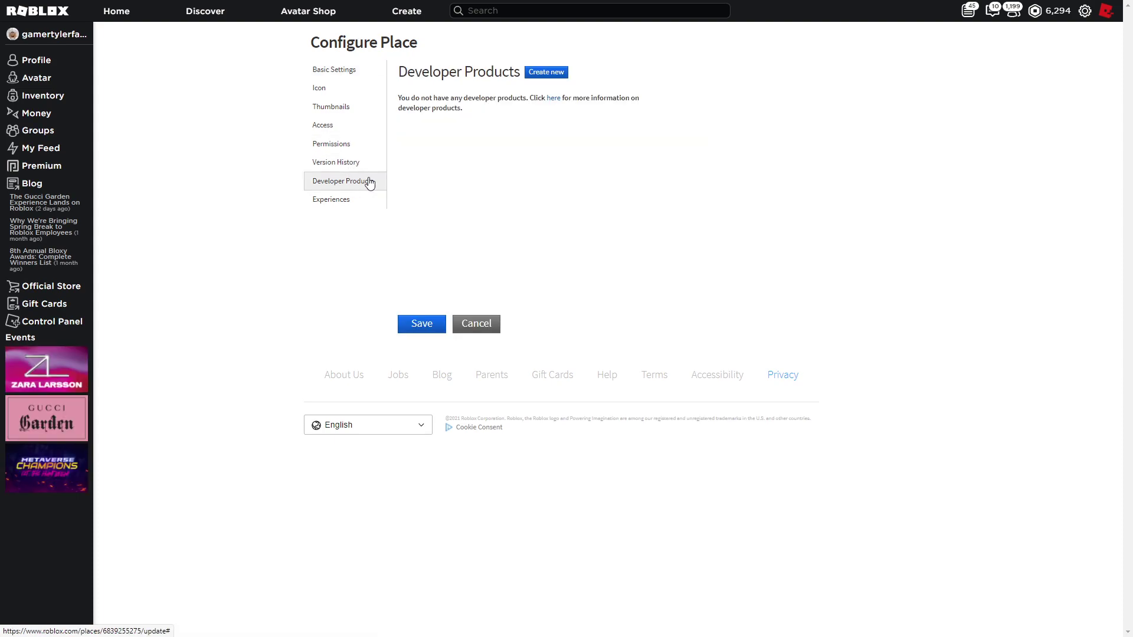
# - Create developer products '5' and '10', priced at 5 and 10 Robux
pyautogui.click(546, 72)
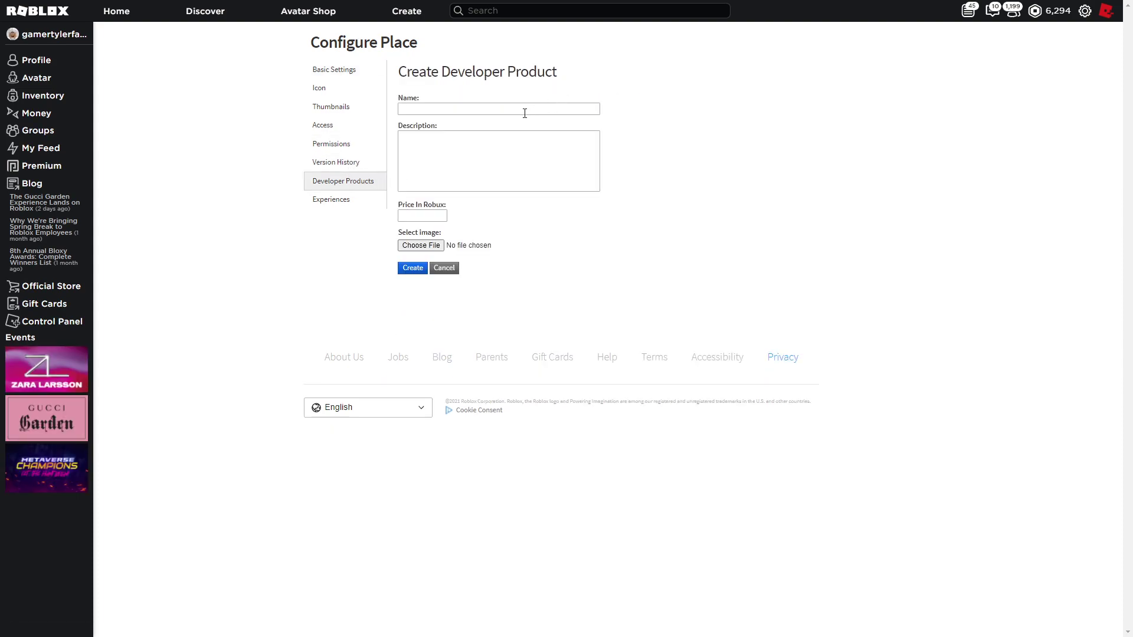
pyautogui.write('s')
pyautogui.click(501, 144)
pyautogui.write('5')
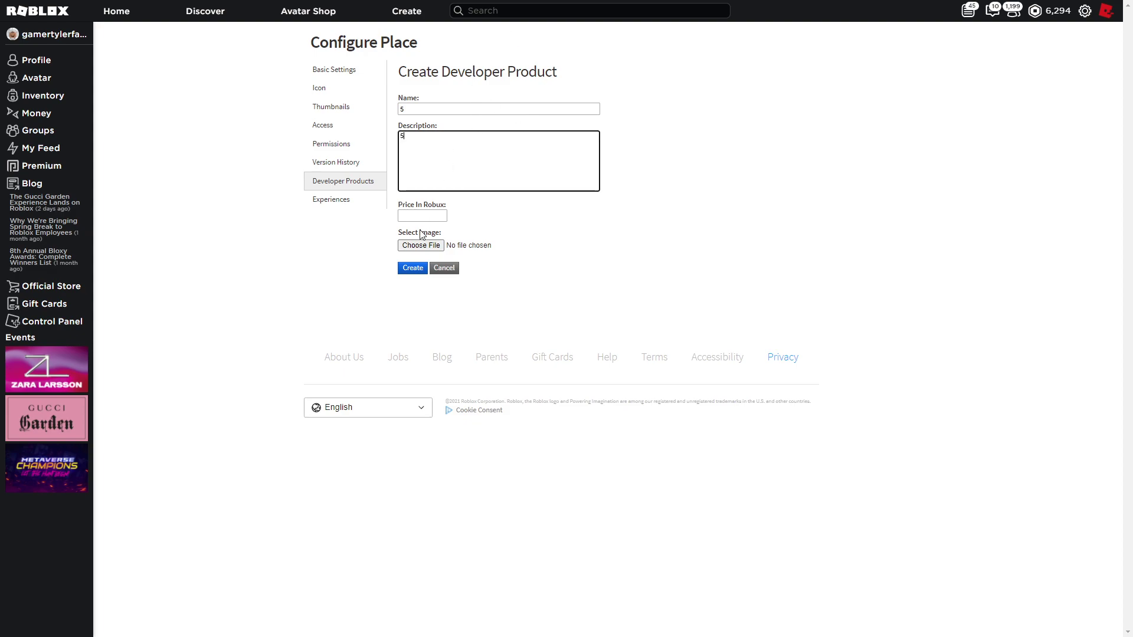
pyautogui.click(421, 217)
pyautogui.write('5')
pyautogui.click(409, 268)
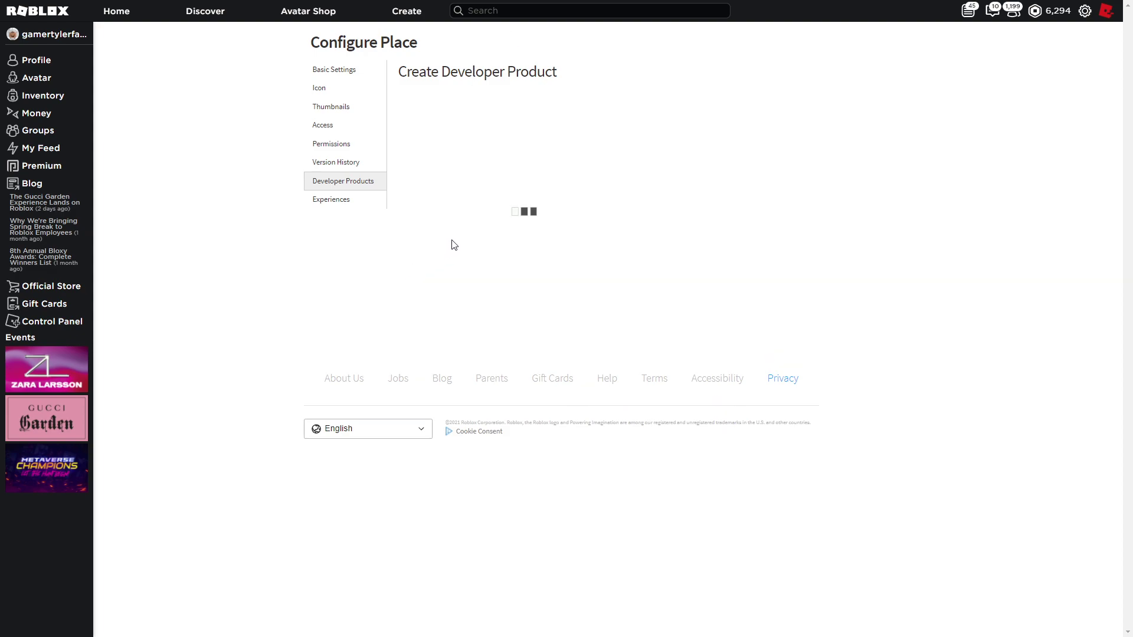
pyautogui.click(543, 76)
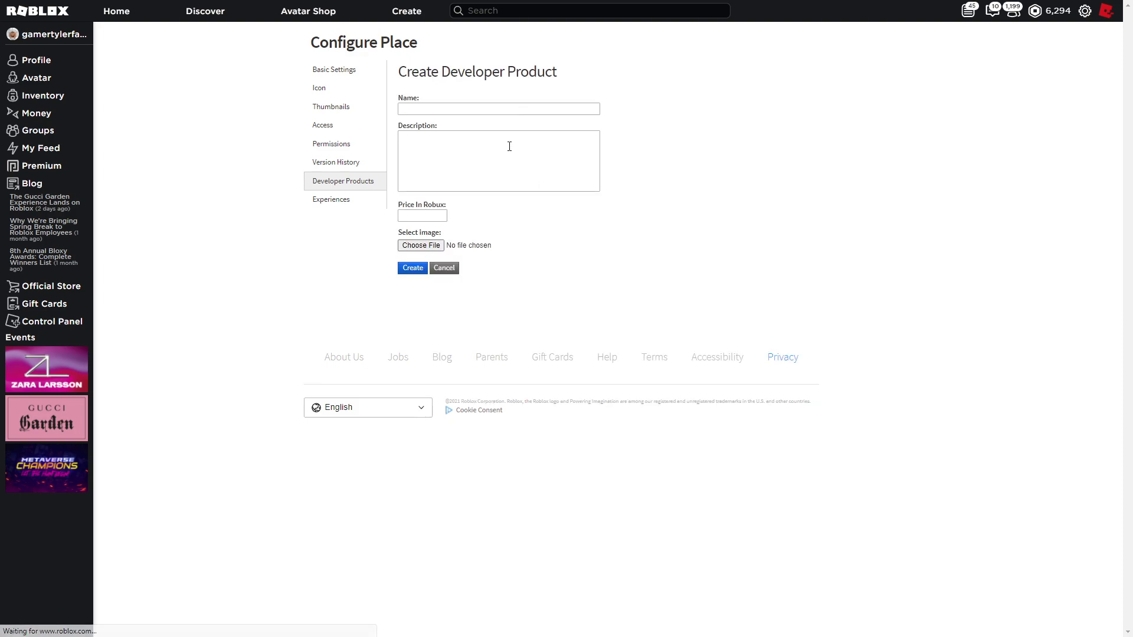
pyautogui.click(493, 109)
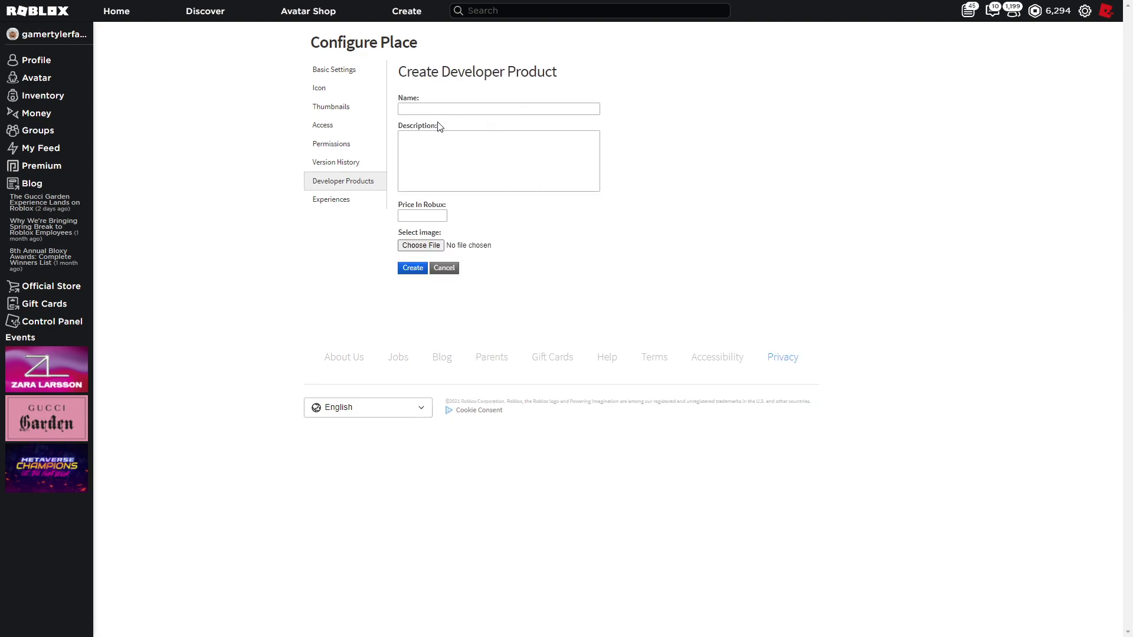
pyautogui.click(438, 148)
pyautogui.write('10')
pyautogui.click(423, 217)
pyautogui.click(413, 268)
# - Create developer products '50' and '100', priced at 50 and 100 Robux
pyautogui.click(544, 76)
pyautogui.click(503, 110)
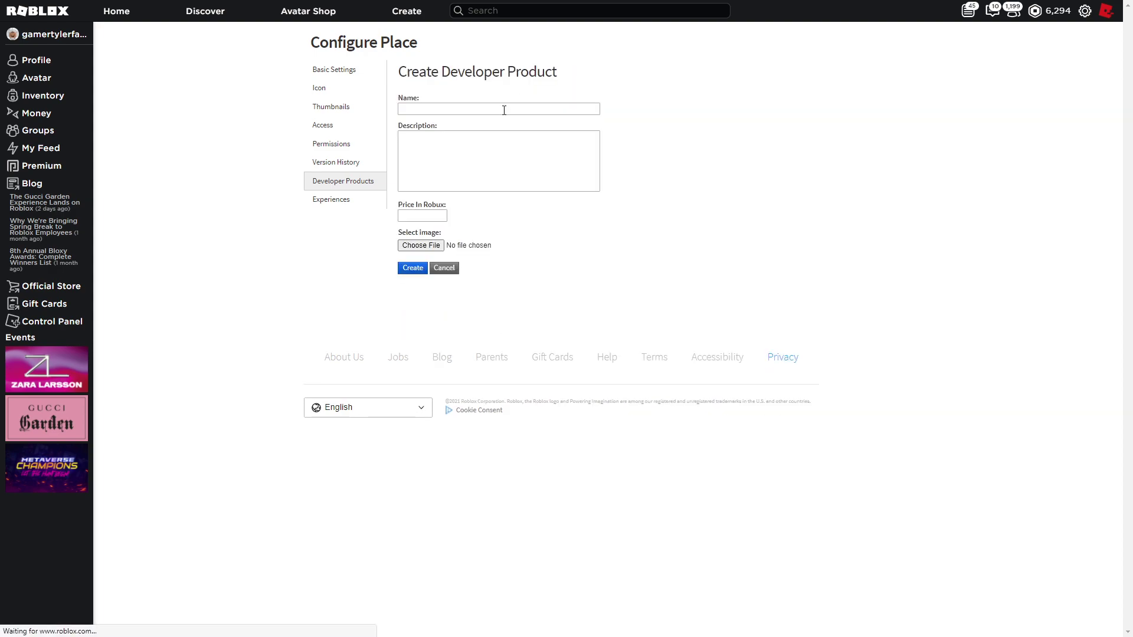
pyautogui.click(440, 150)
pyautogui.write('50')
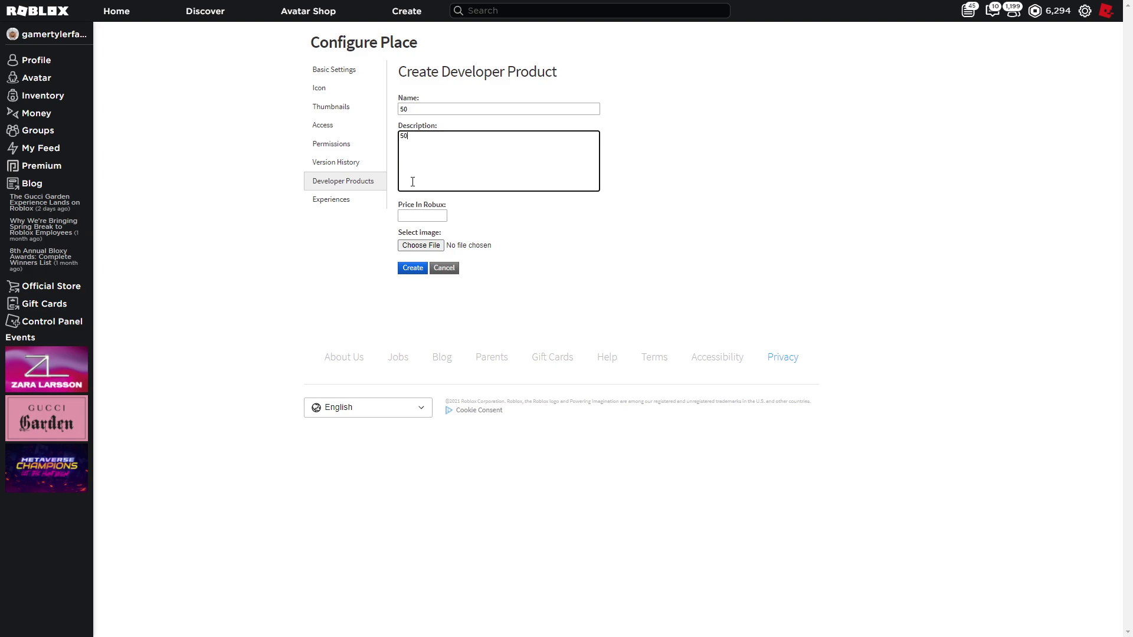
pyautogui.click(405, 217)
pyautogui.write('0')
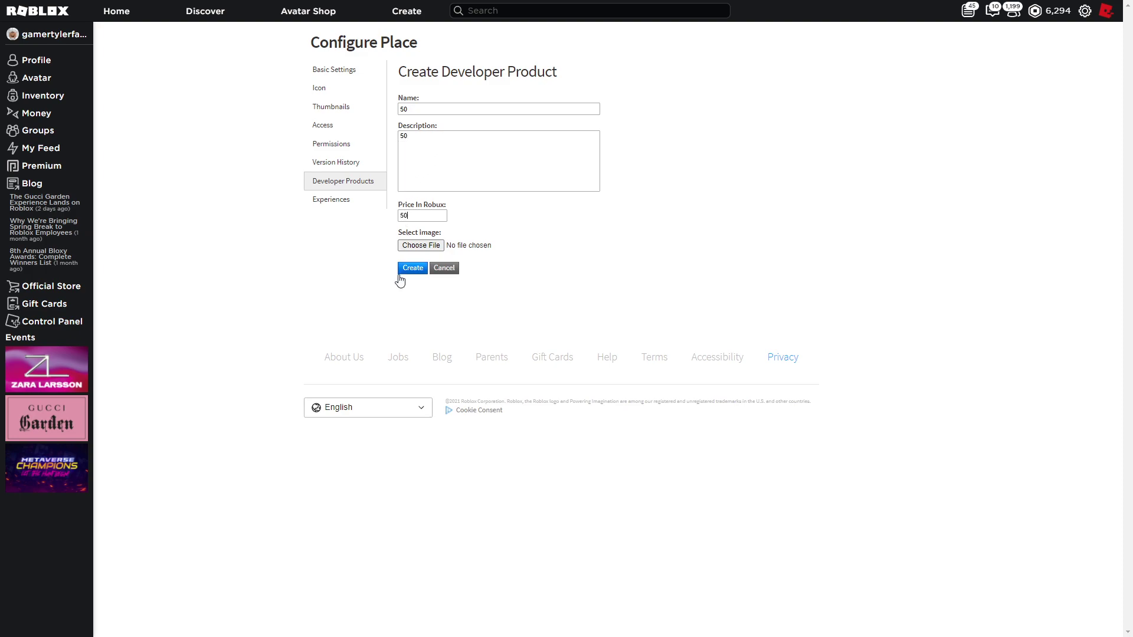
pyautogui.click(413, 268)
pyautogui.click(546, 72)
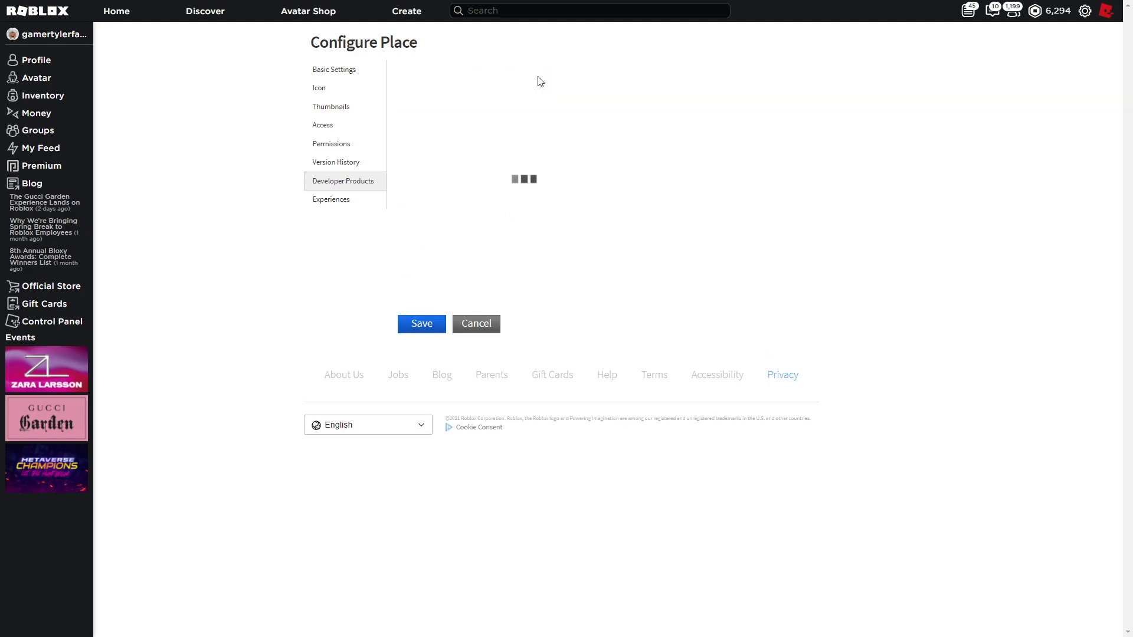
pyautogui.click(475, 110)
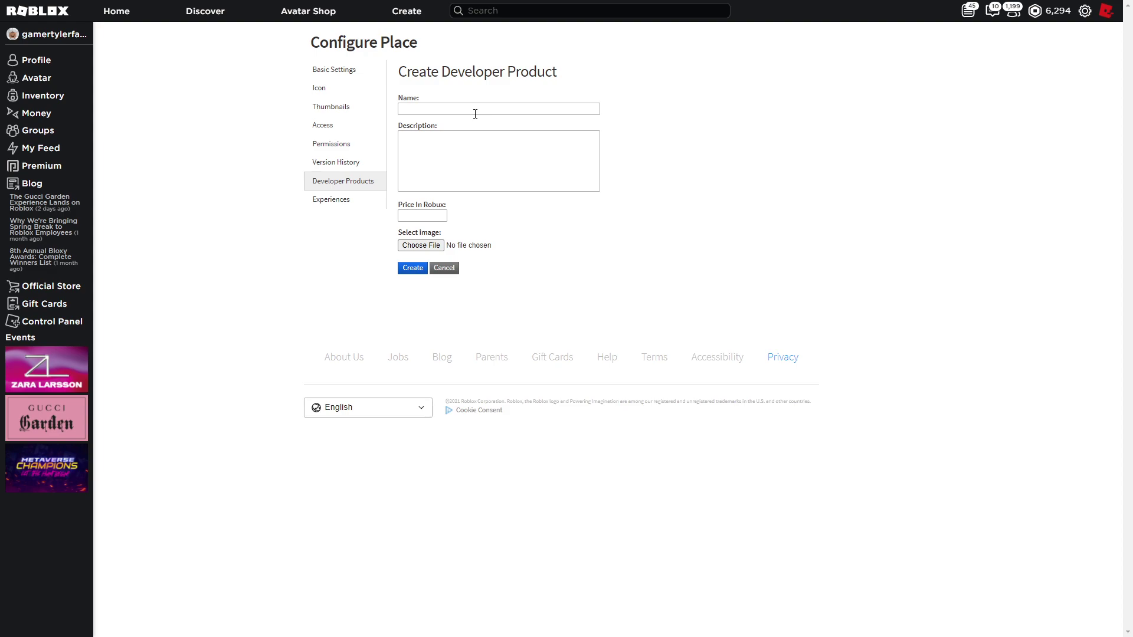
pyautogui.press('BackSpace')
pyautogui.click(454, 168)
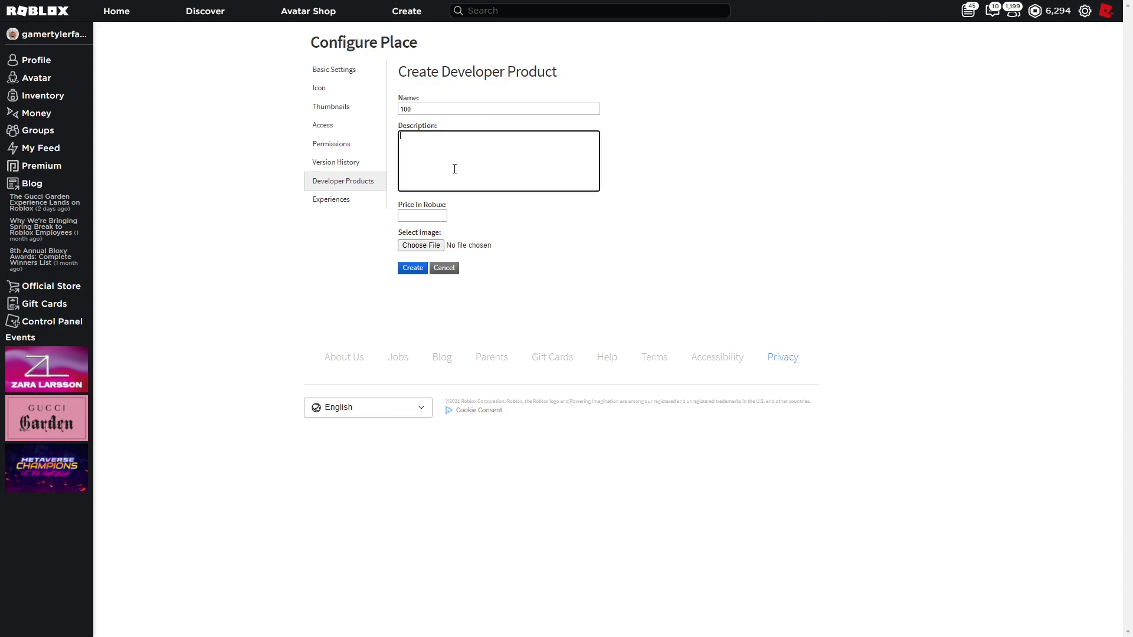
pyautogui.click(423, 212)
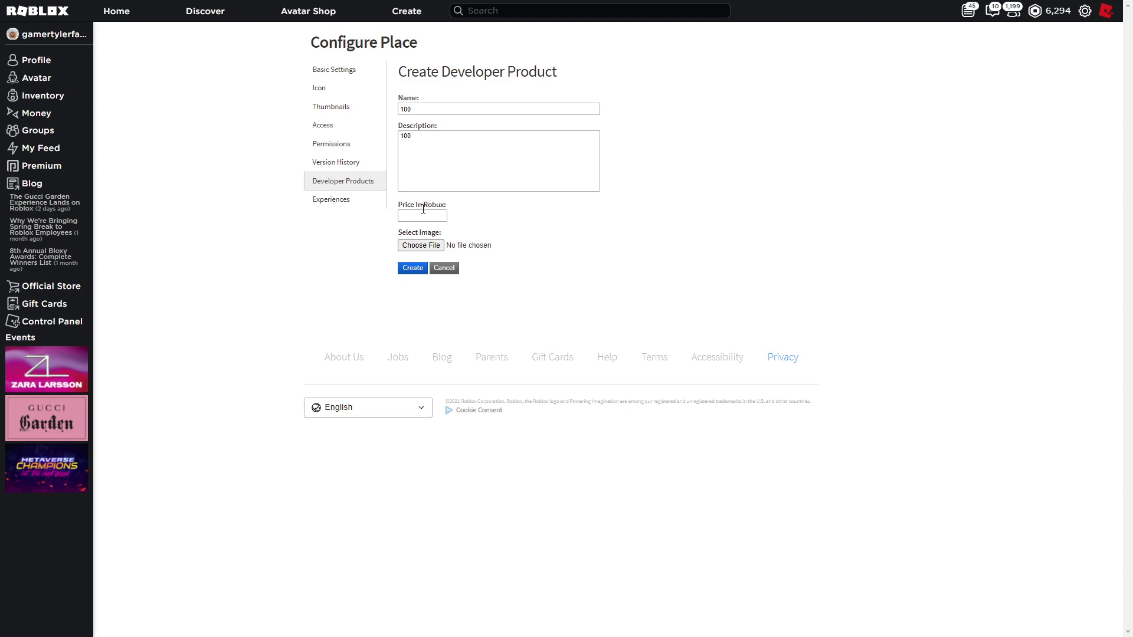
pyautogui.click(412, 268)
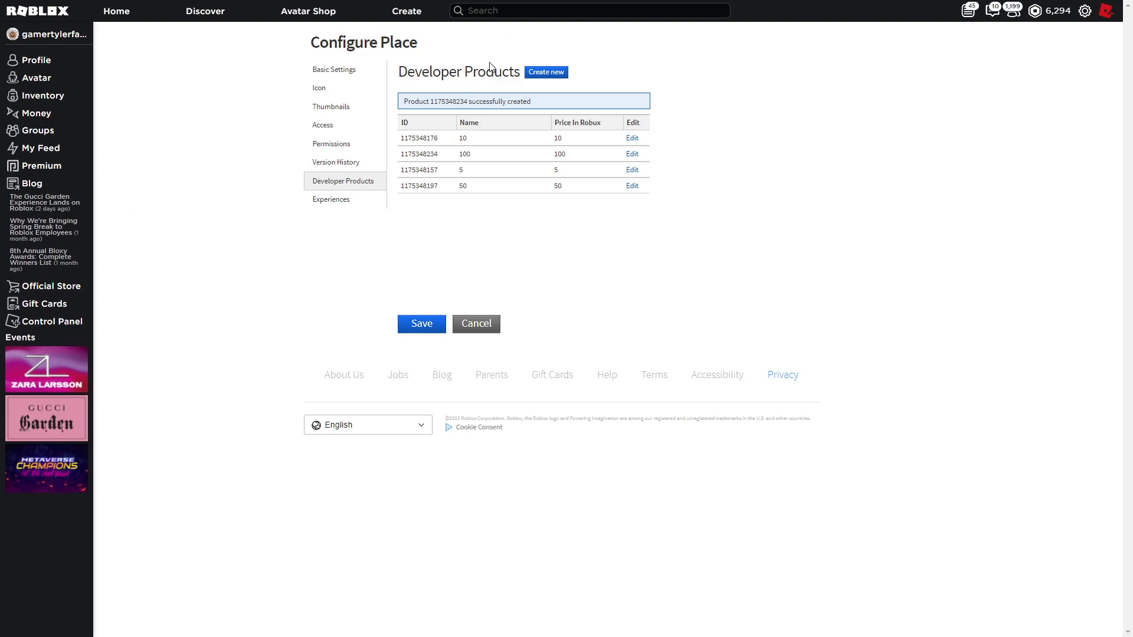
pyautogui.doubleClick(418, 169)
pyautogui.hotkey('ctrl', 'c')
pyautogui.click(790, 401)
pyautogui.press('F11')
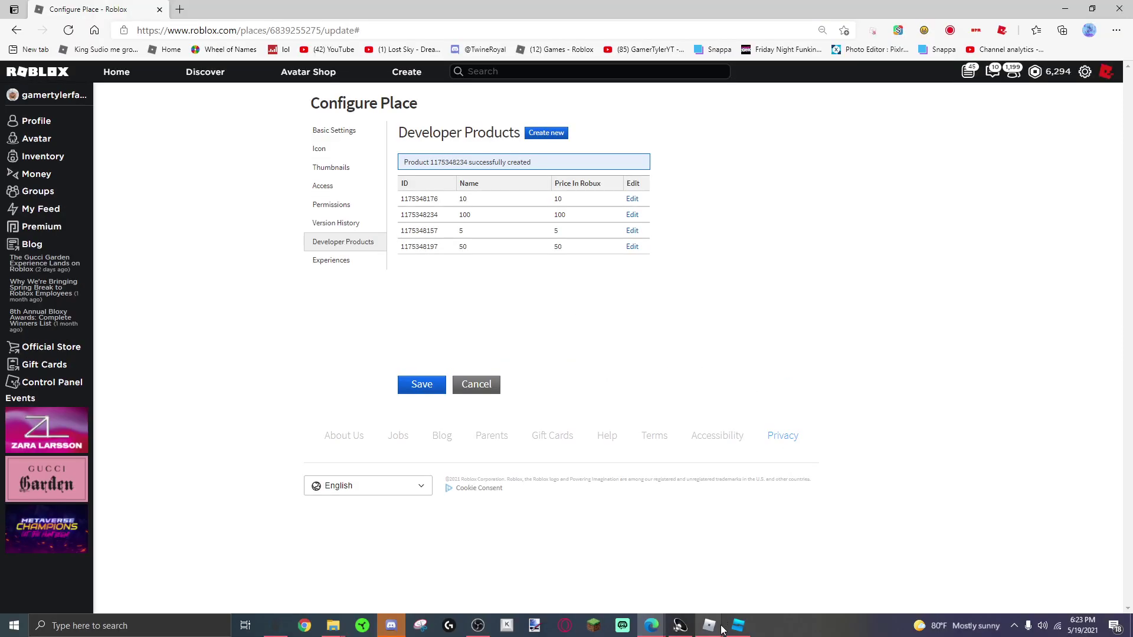
pyautogui.click(722, 629)
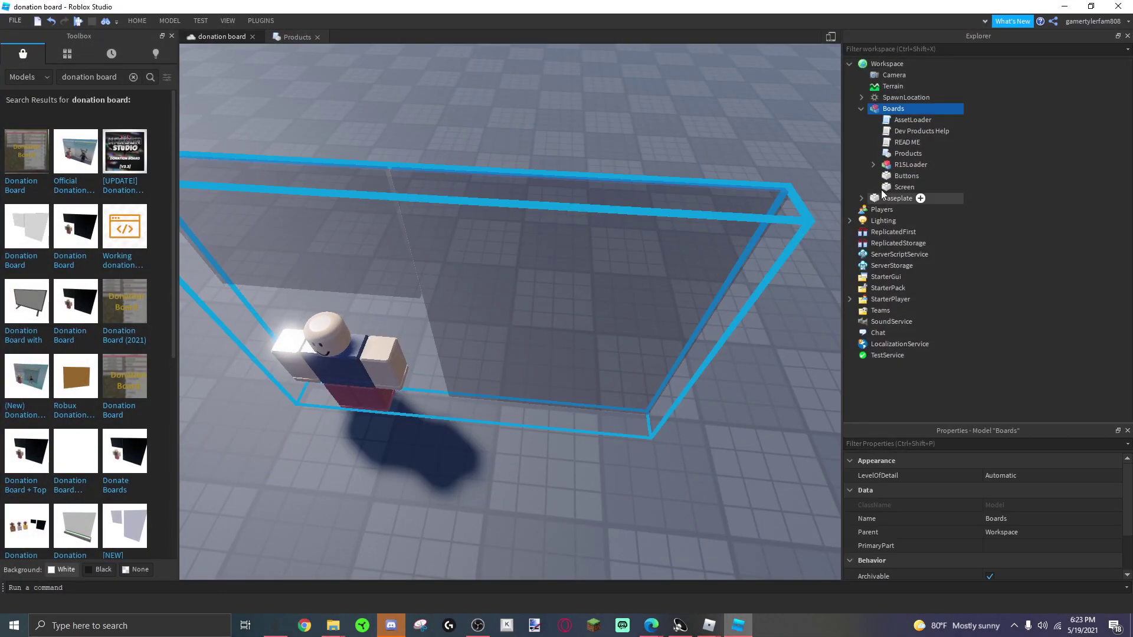
pyautogui.doubleClick(907, 154)
pyautogui.doubleClick(326, 144)
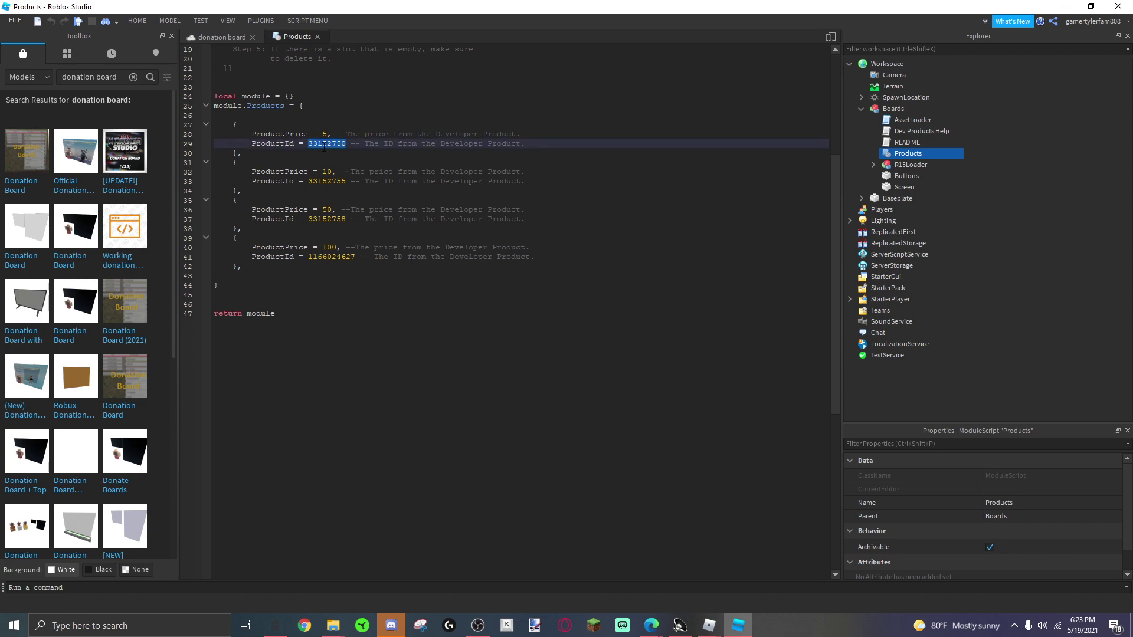
pyautogui.press('BackSpace')
pyautogui.hotkey('ctrl', 'v')
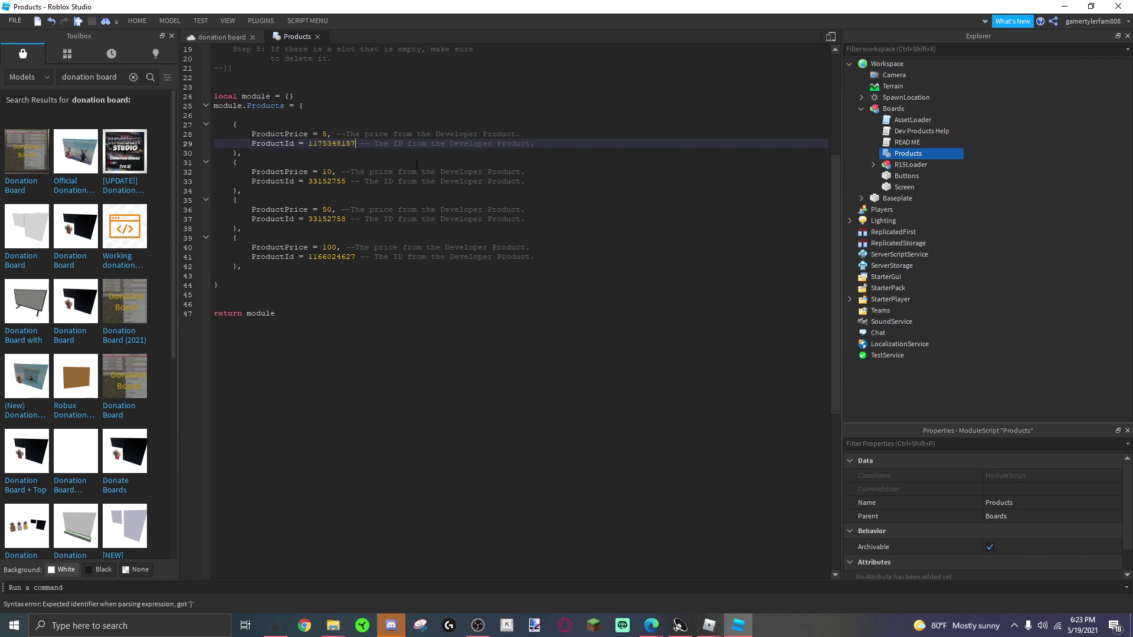
pyautogui.hotkey('alt', 'Tab')
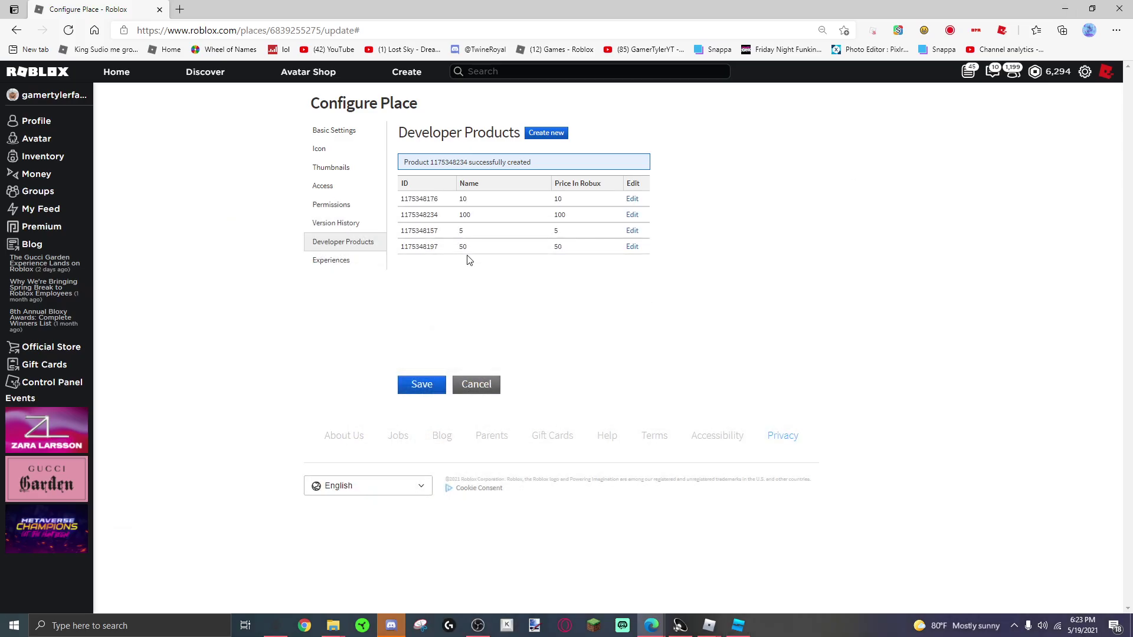
pyautogui.doubleClick(433, 199)
pyautogui.hotkey('ctrl', 'c')
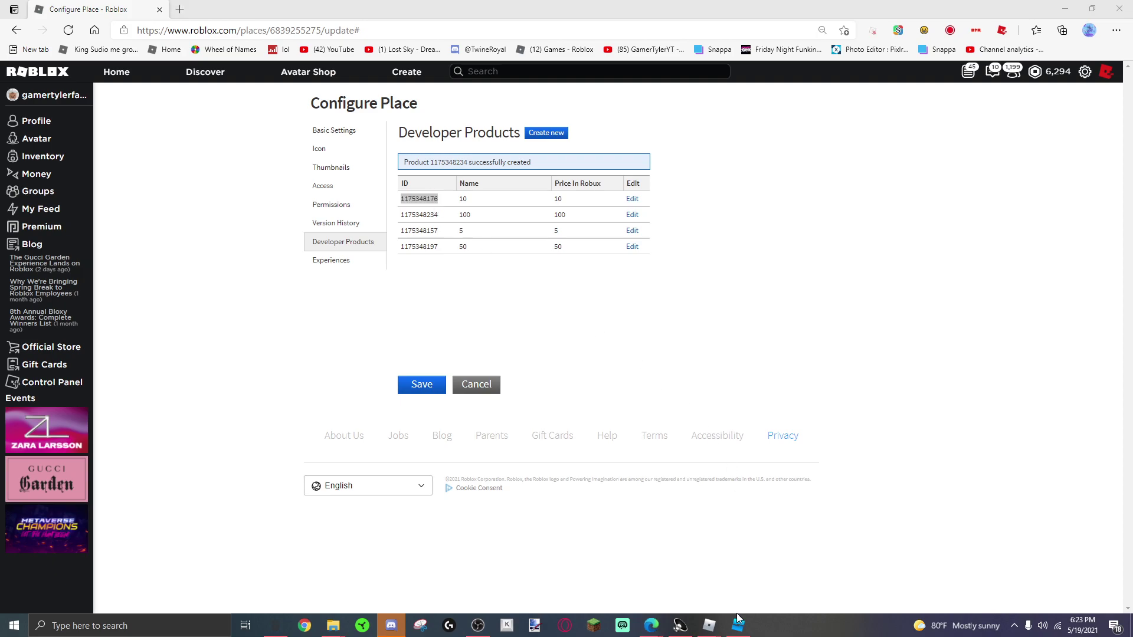
pyautogui.click(736, 626)
pyautogui.doubleClick(327, 181)
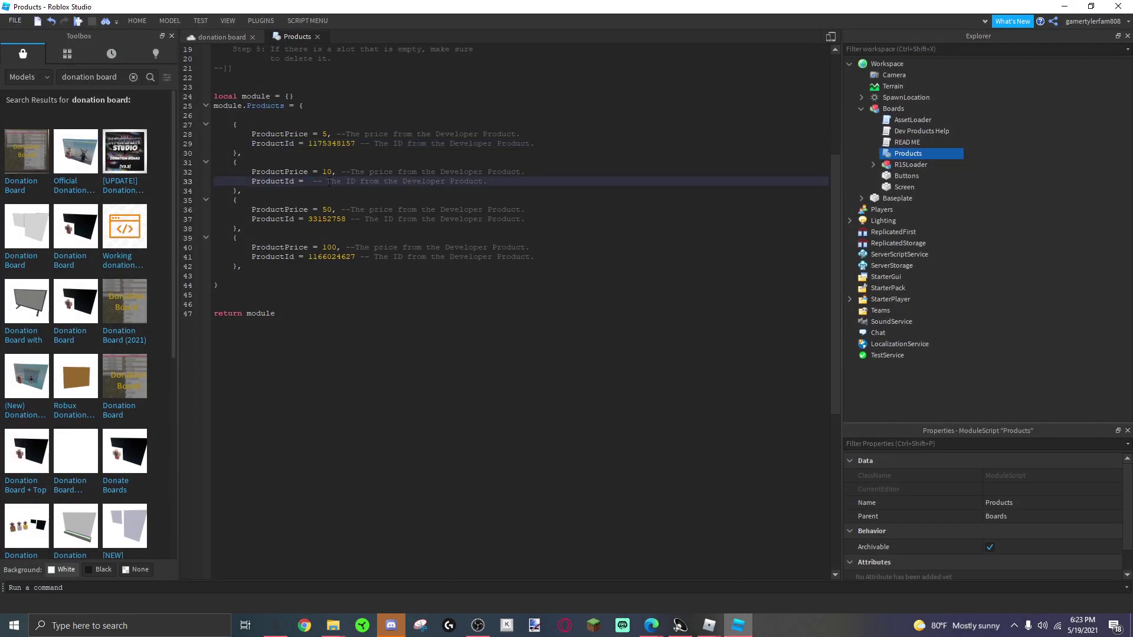
pyautogui.hotkey('ctrl', 'v')
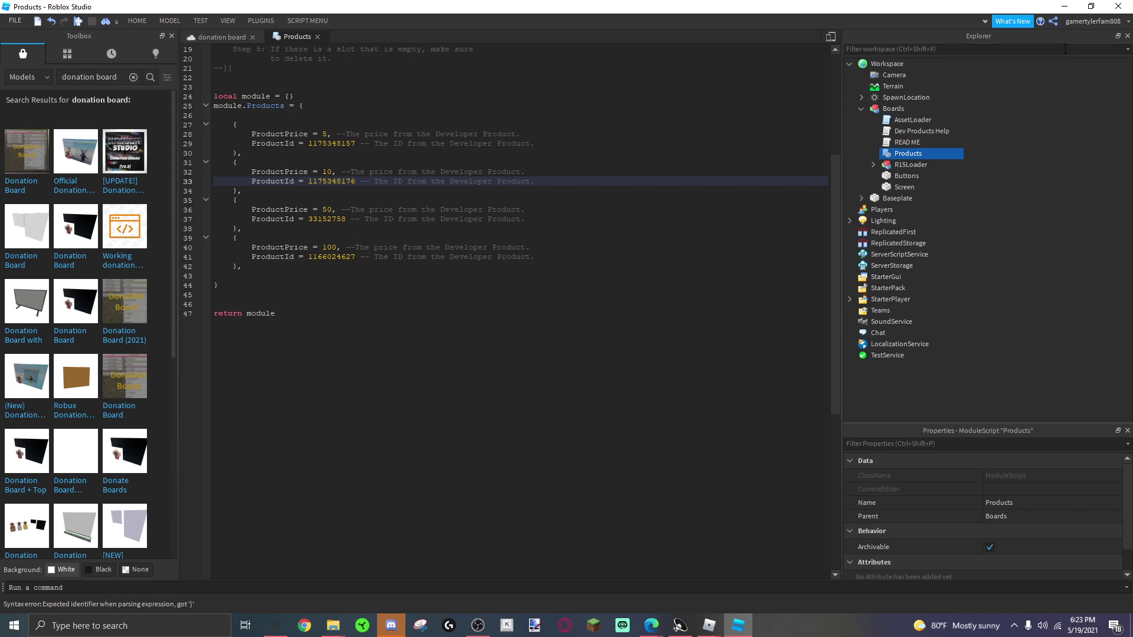
pyautogui.click(1064, 6)
pyautogui.doubleClick(419, 246)
pyautogui.hotkey('ctrl', 'c')
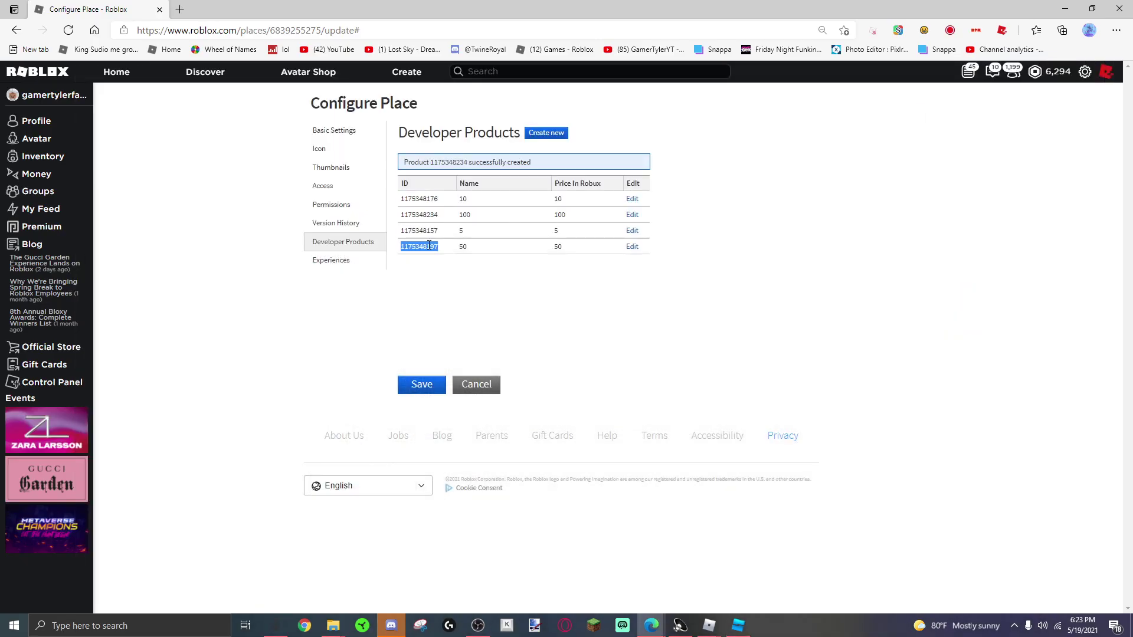
pyautogui.click(738, 626)
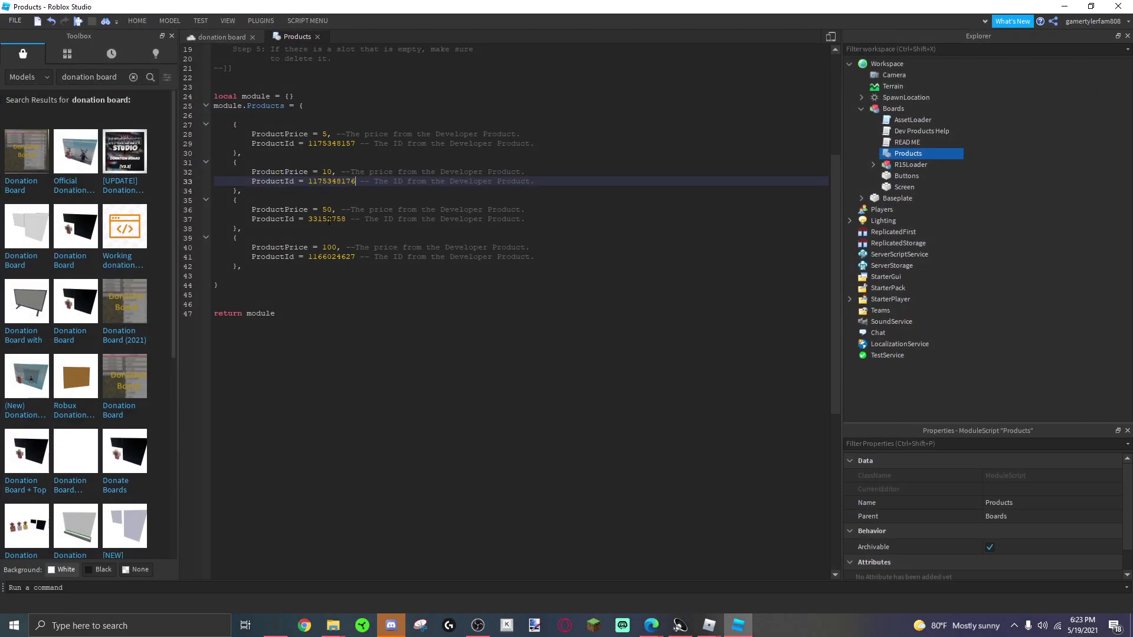
pyautogui.doubleClick(328, 218)
pyautogui.hotkey('ctrl', 'v')
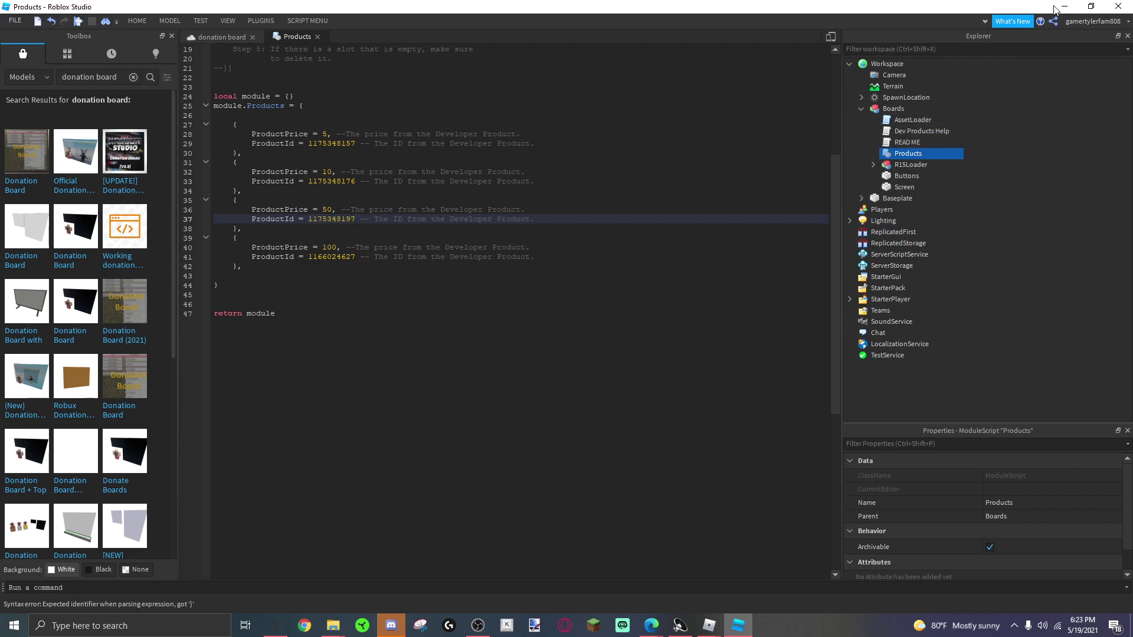
pyautogui.click(1061, 7)
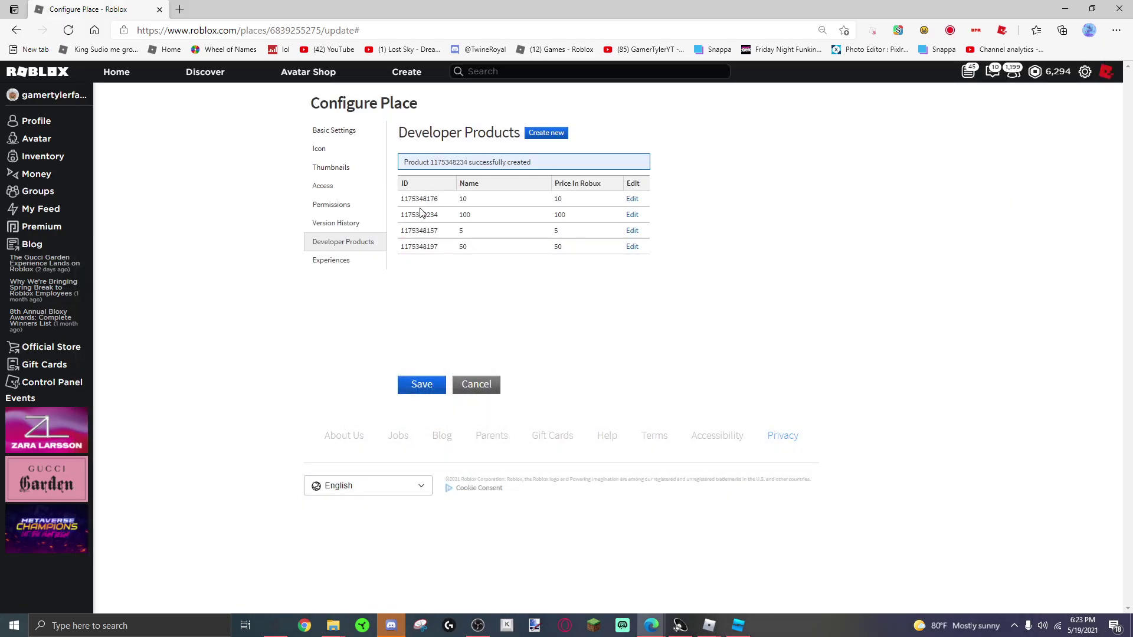
pyautogui.doubleClick(419, 214)
pyautogui.hotkey('ctrl', 'c')
pyautogui.click(738, 626)
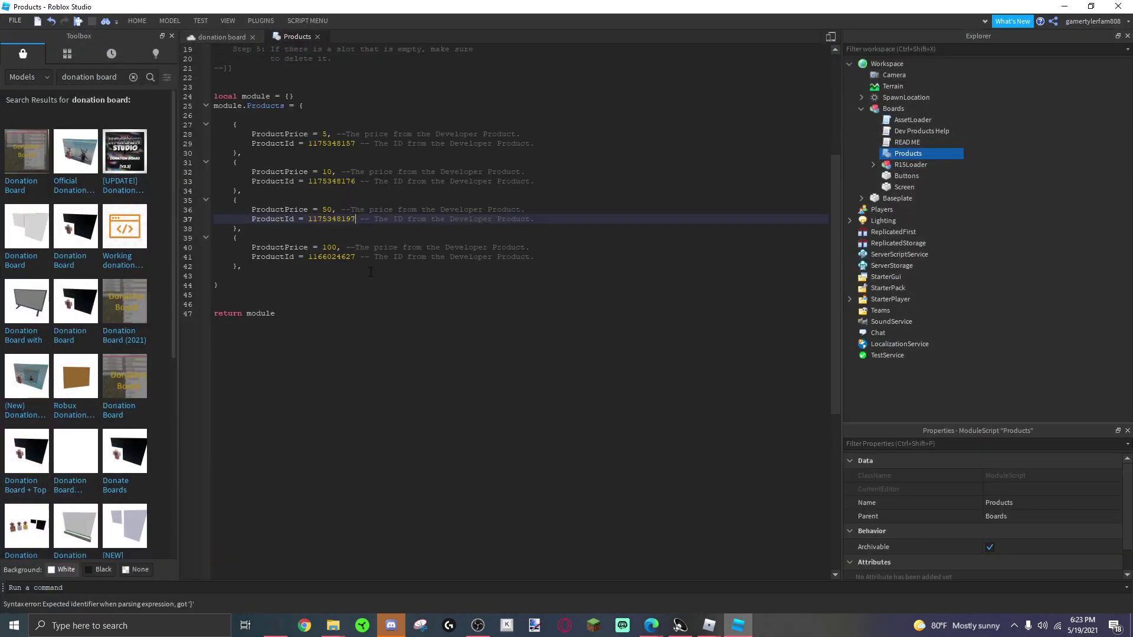
pyautogui.doubleClick(329, 257)
pyautogui.press('BackSpace')
pyautogui.hotkey('ctrl', 'v')
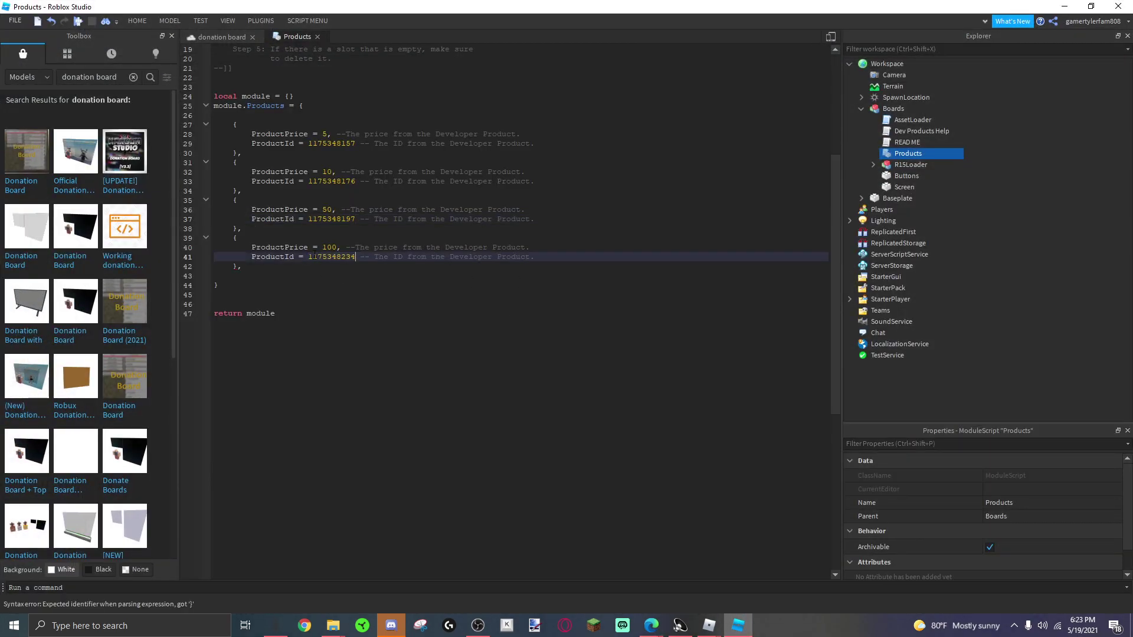
pyautogui.click(221, 36)
pyautogui.scroll(-5, 476, 150)
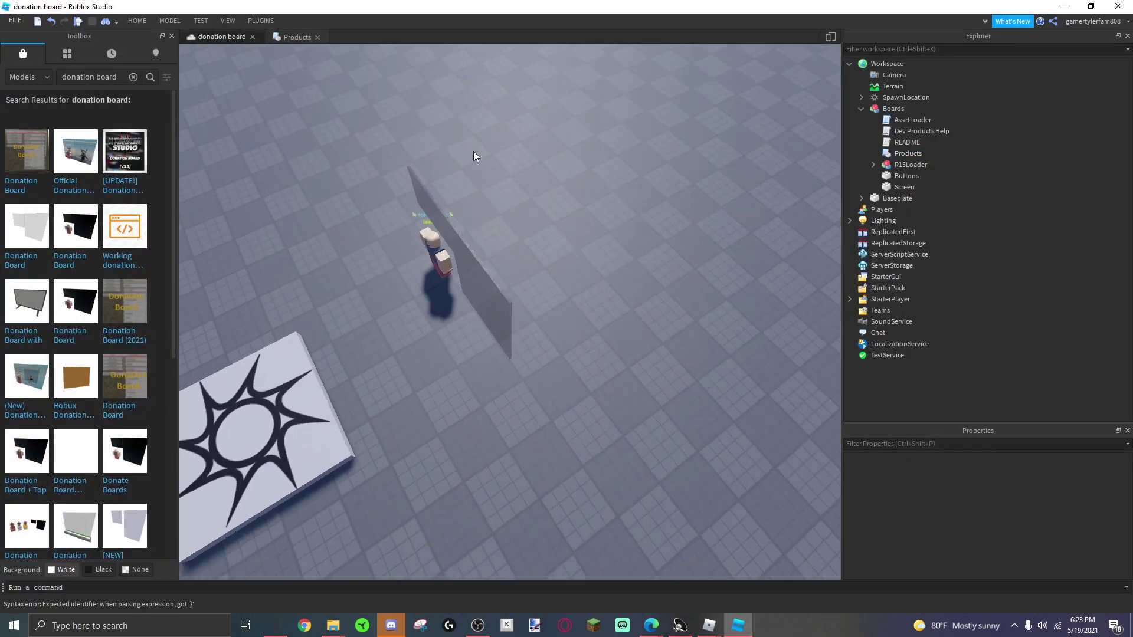
pyautogui.moveTo(473, 151)
pyautogui.mouseDown(button='right')
pyautogui.moveTo(512, 264)
pyautogui.moveTo(433, 153)
pyautogui.mouseUp(button='right')
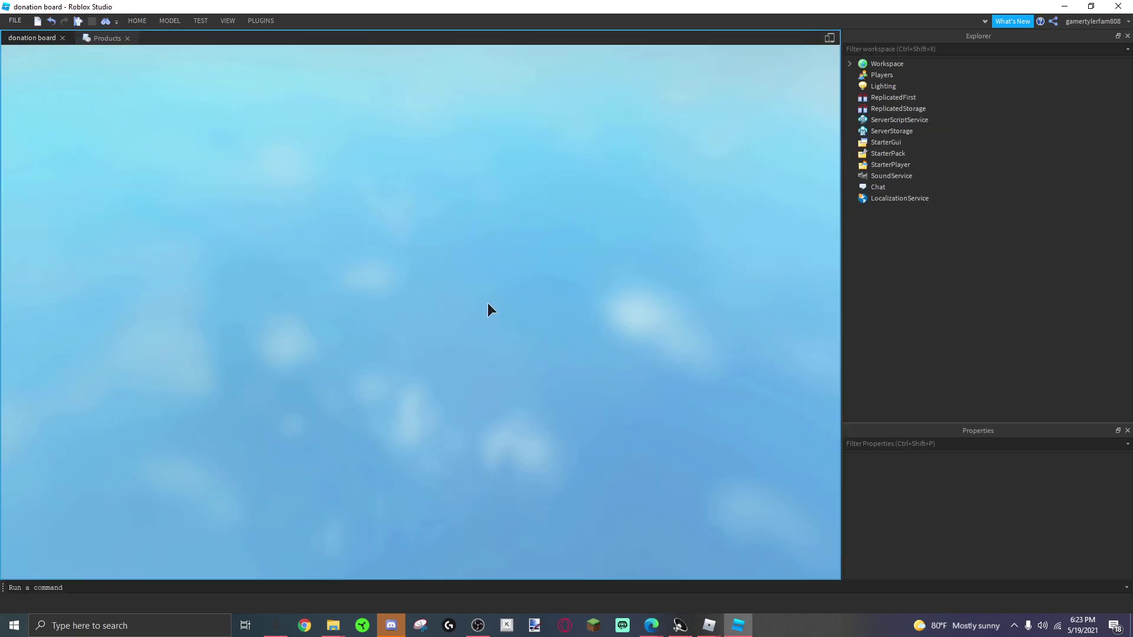
pyautogui.press('F11')
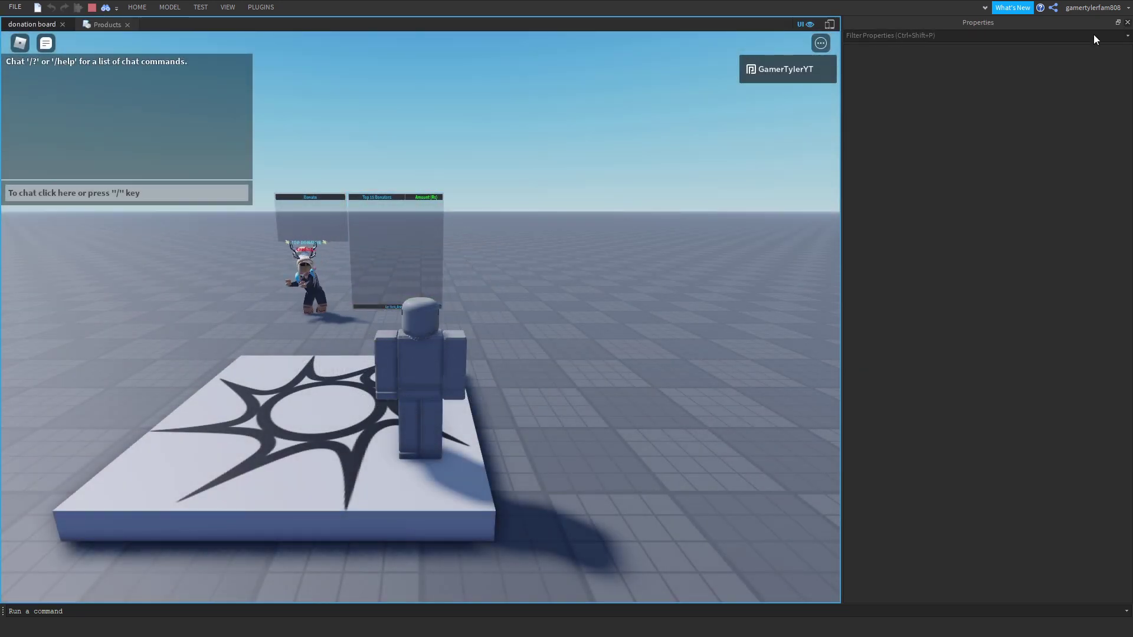
pyautogui.press('w')
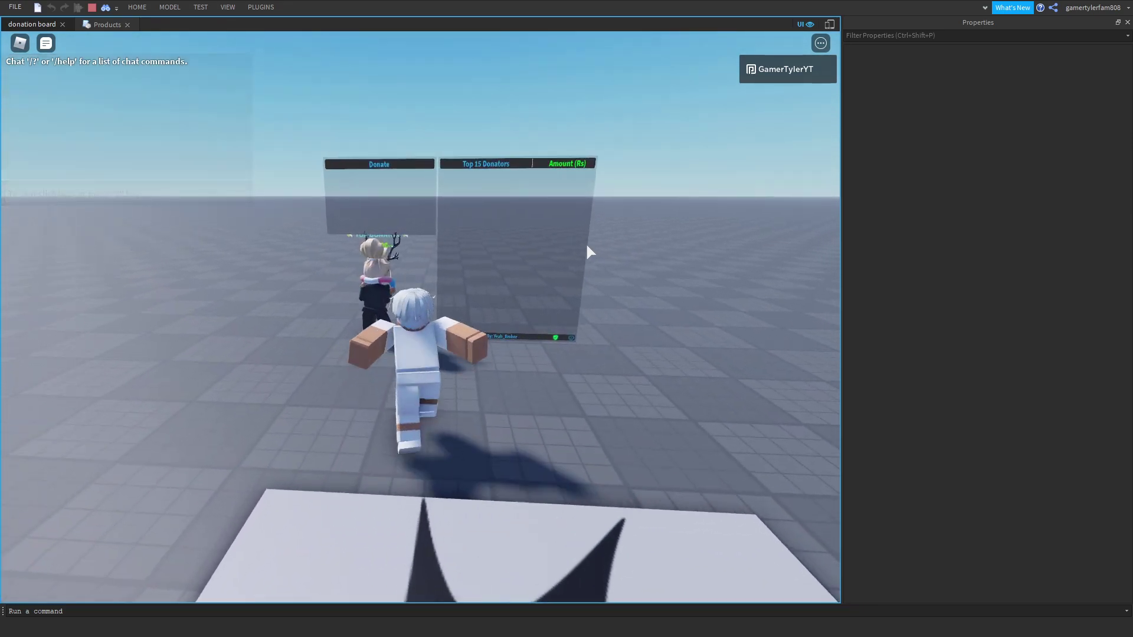
pyautogui.moveTo(585, 243); pyautogui.dragTo(582, 240, button='right')
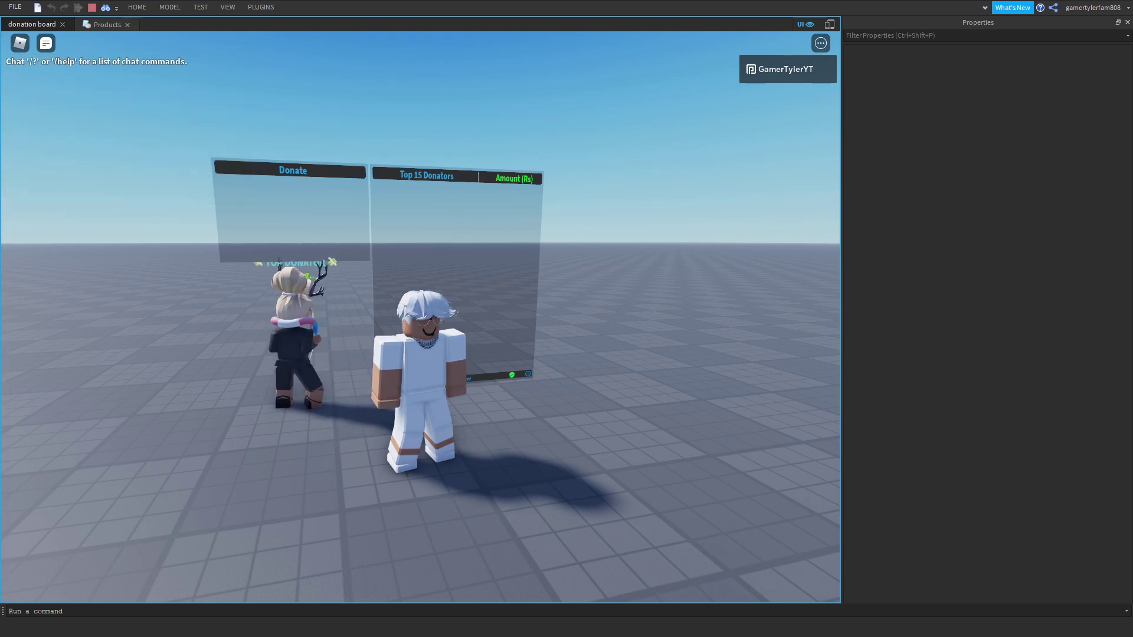
pyautogui.hotkey('shift', 'F5')
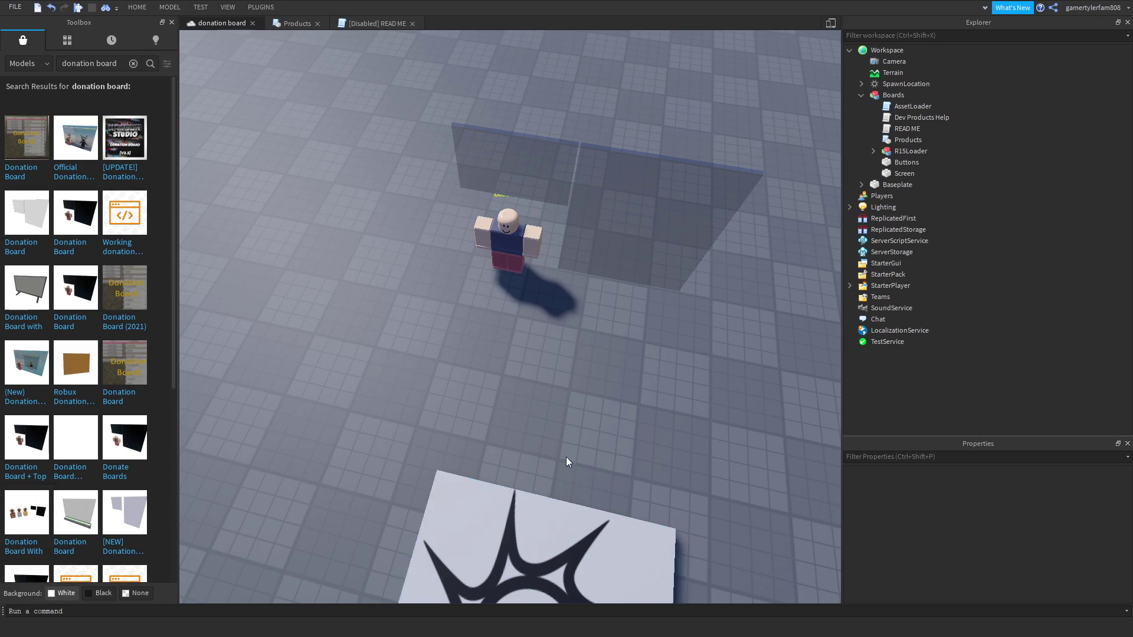
# - Check the HTTP, Studio API and third-party sales toggles in Game Settings Security, then cancel
pyautogui.click(495, 199)
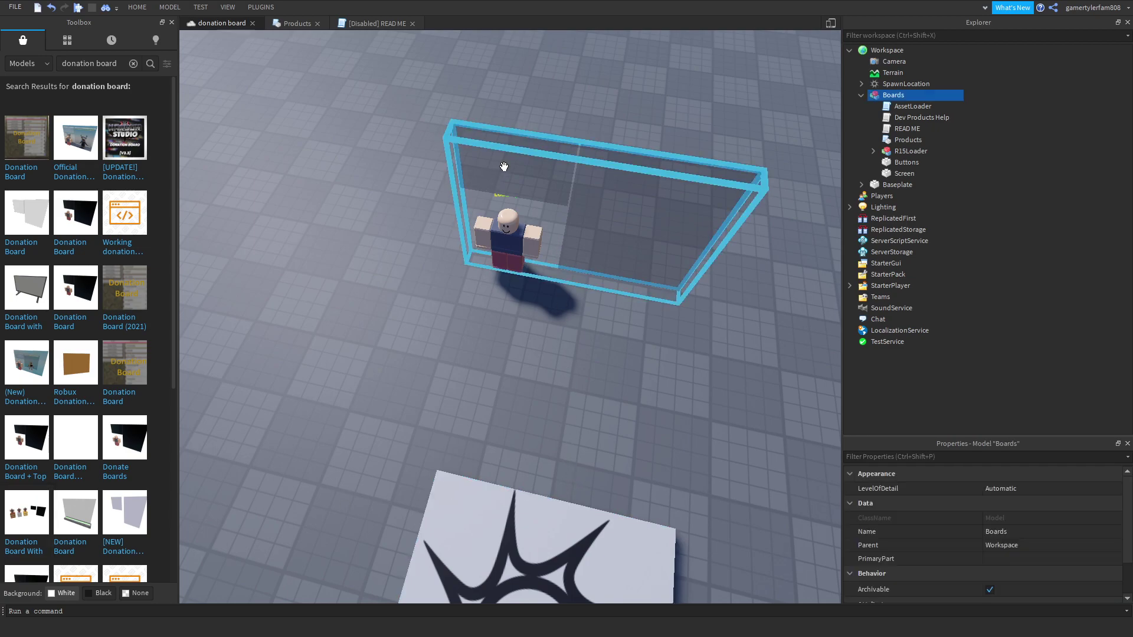
pyautogui.click(228, 7)
pyautogui.click(135, 7)
pyautogui.click(600, 36)
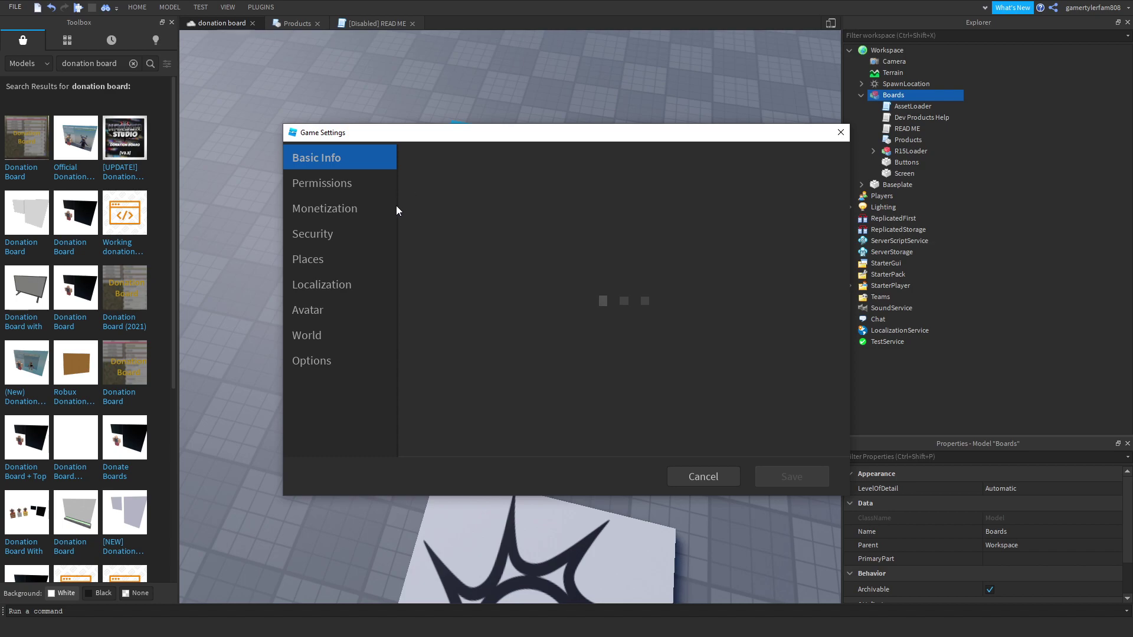
pyautogui.click(346, 234)
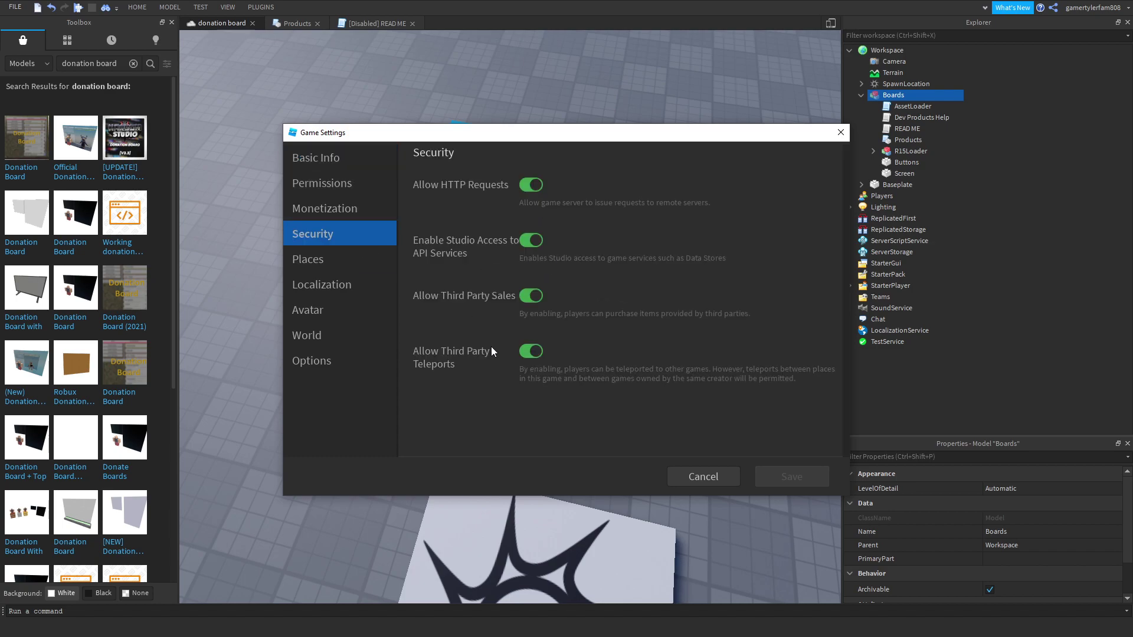
pyautogui.click(717, 484)
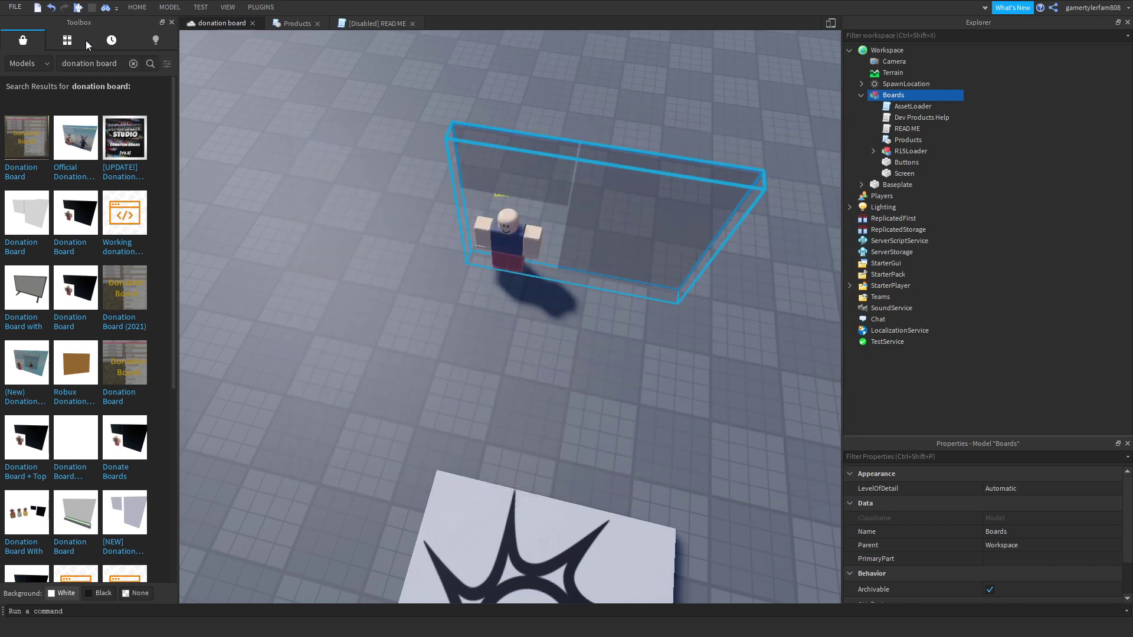
# - Dismiss the quick search panel and start a Play test
pyautogui.click(114, 11)
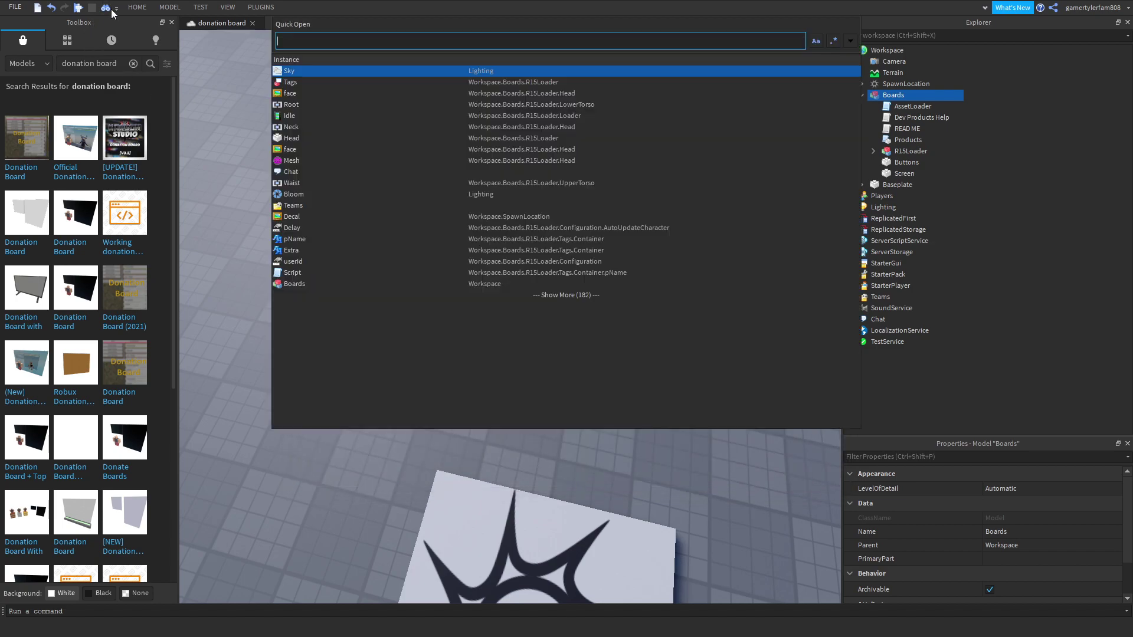
pyautogui.click(227, 261)
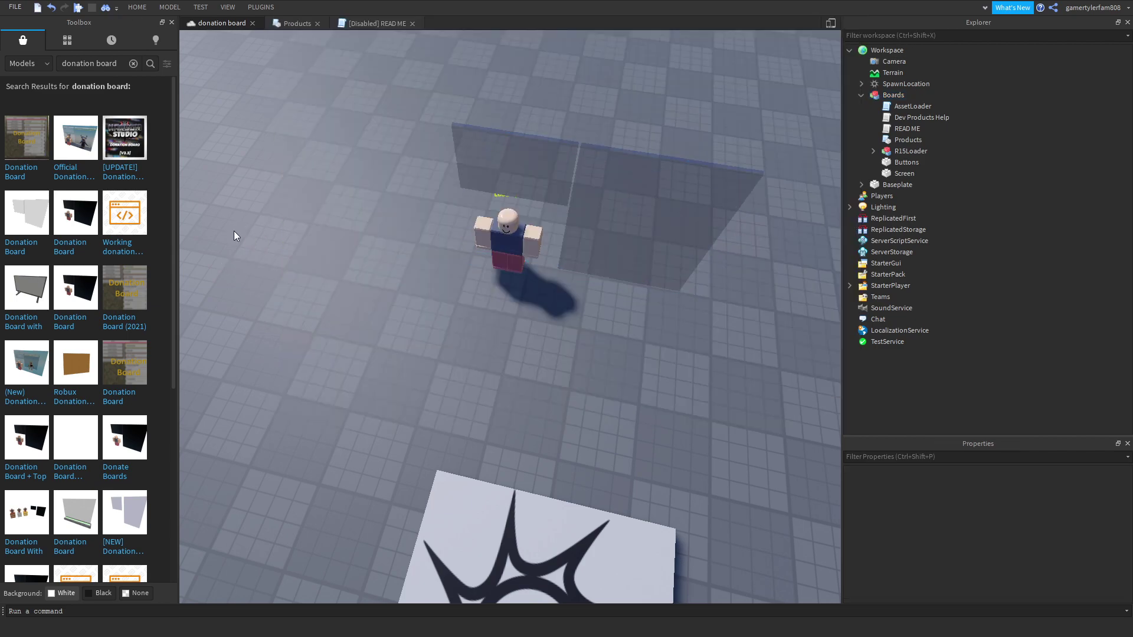
pyautogui.click(80, 8)
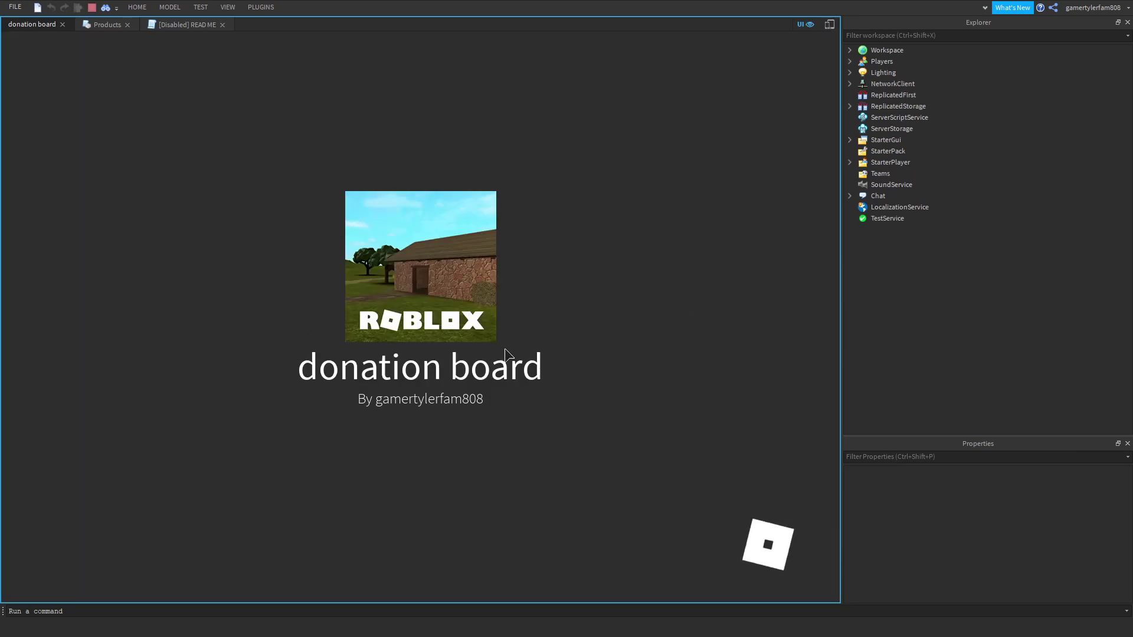
# - Walk to the donation board and complete a 100 Robux test donation
pyautogui.press('w')
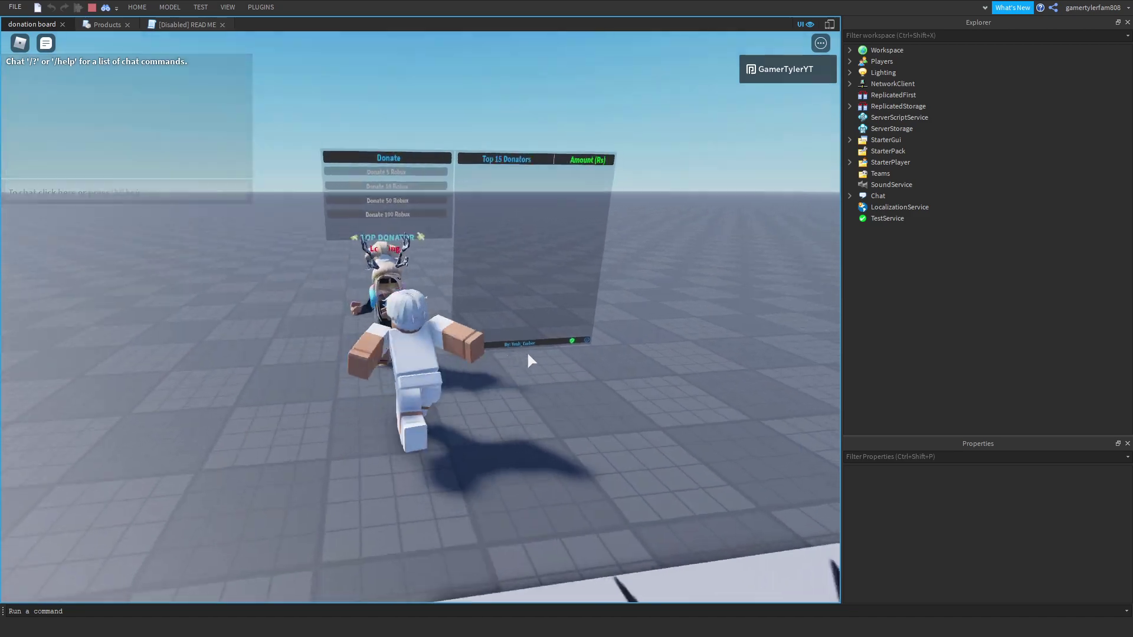
pyautogui.click(387, 214)
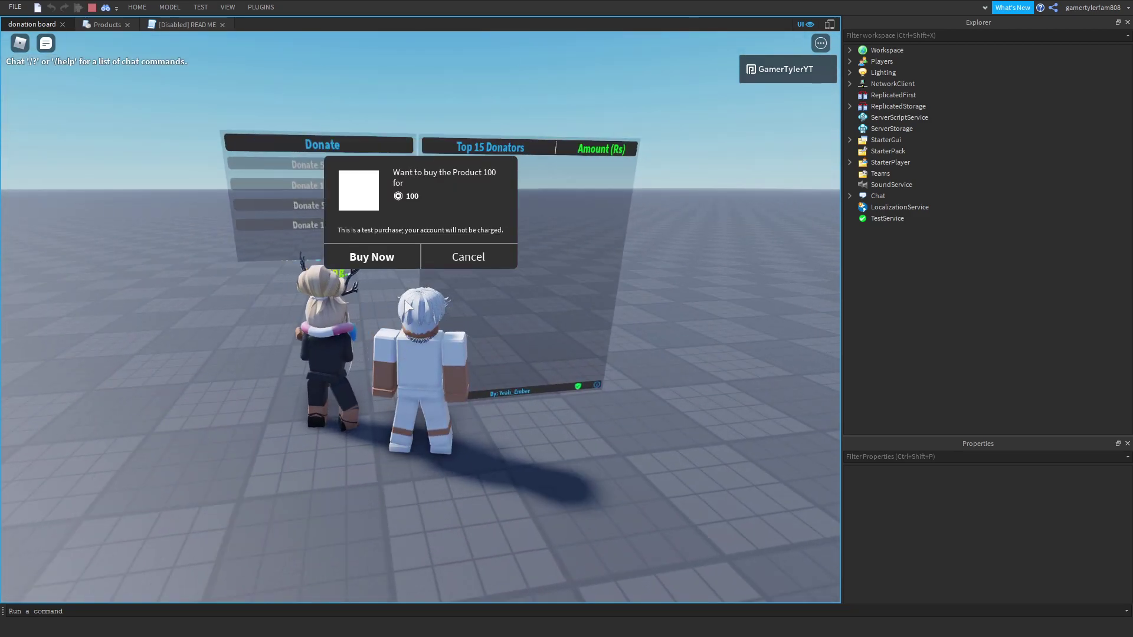
pyautogui.click(390, 366)
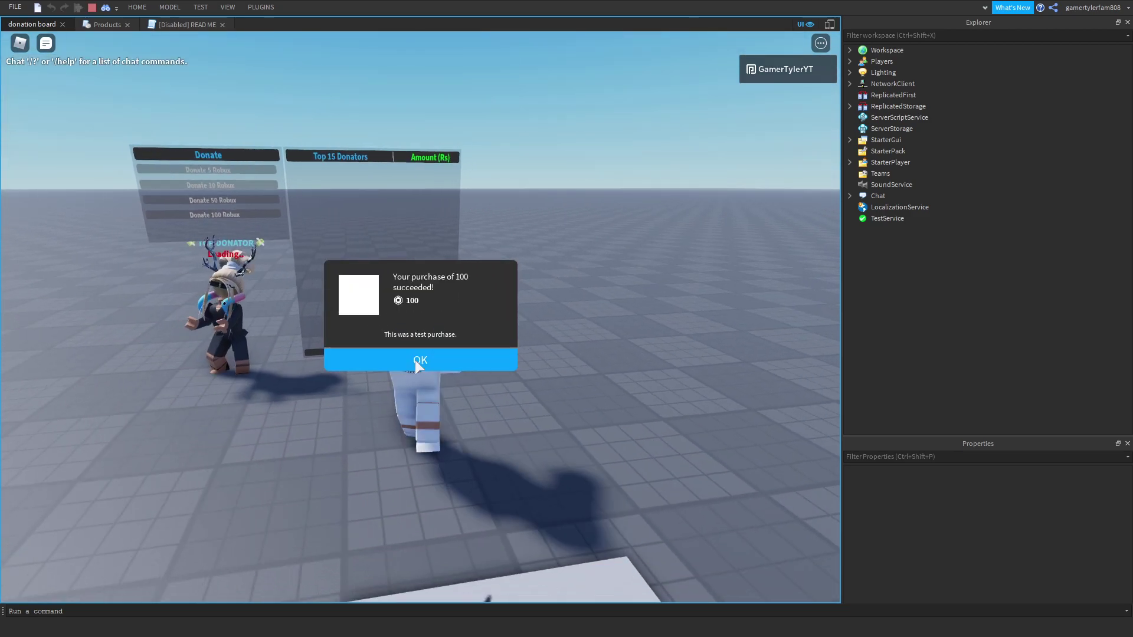
pyautogui.click(414, 360)
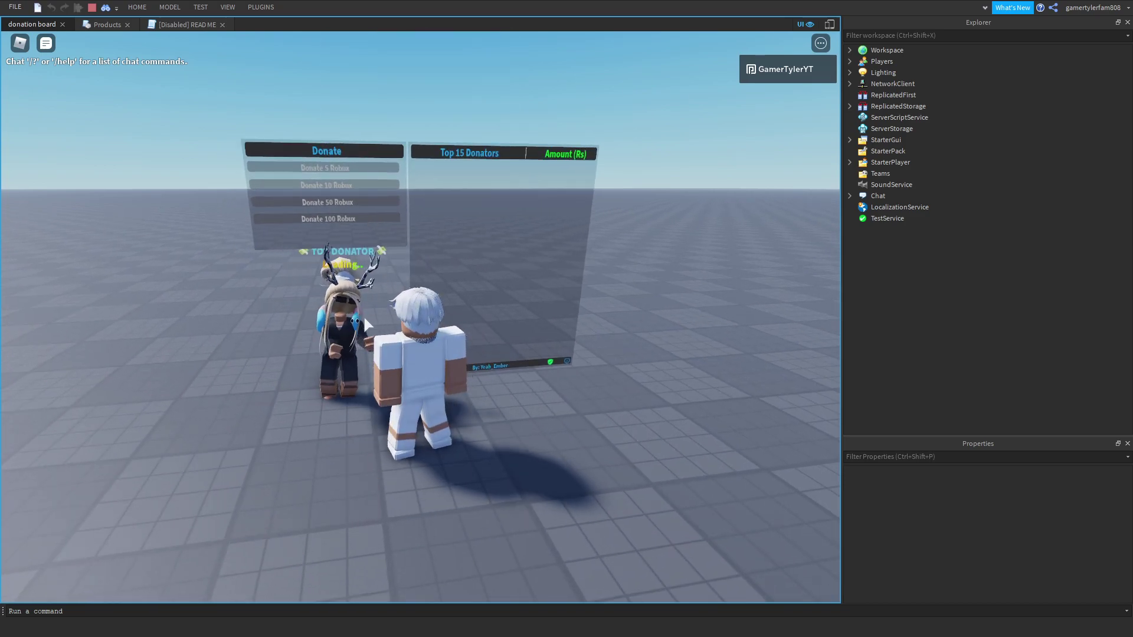
# - Make a second 100 Robux test donation, then stop the playtest
pyautogui.click(328, 218)
pyautogui.click(371, 334)
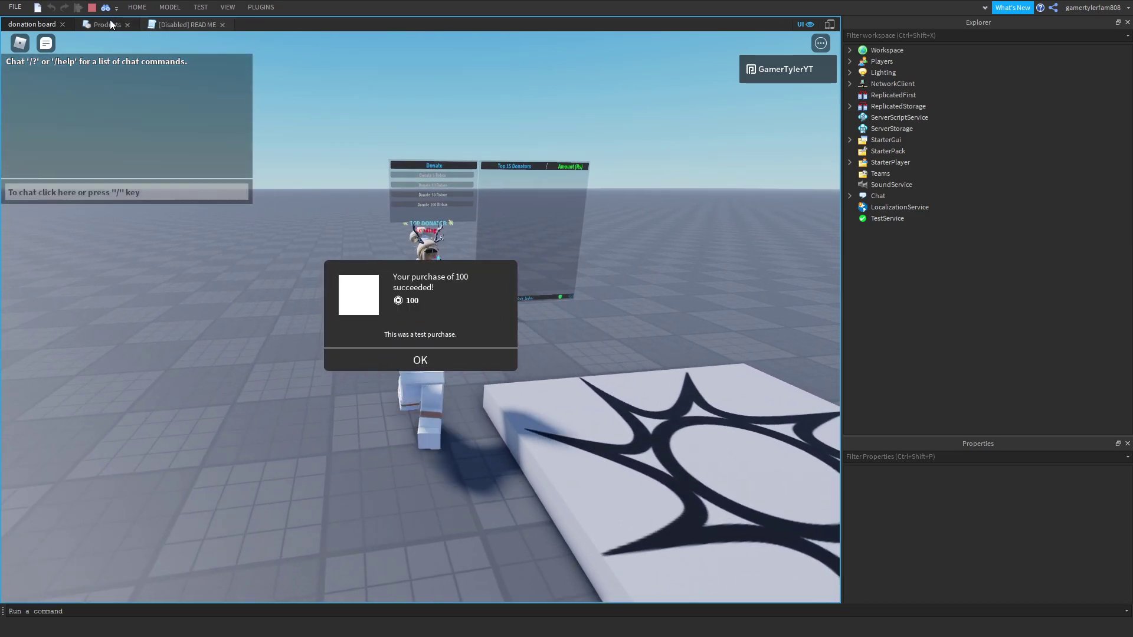
pyautogui.click(420, 360)
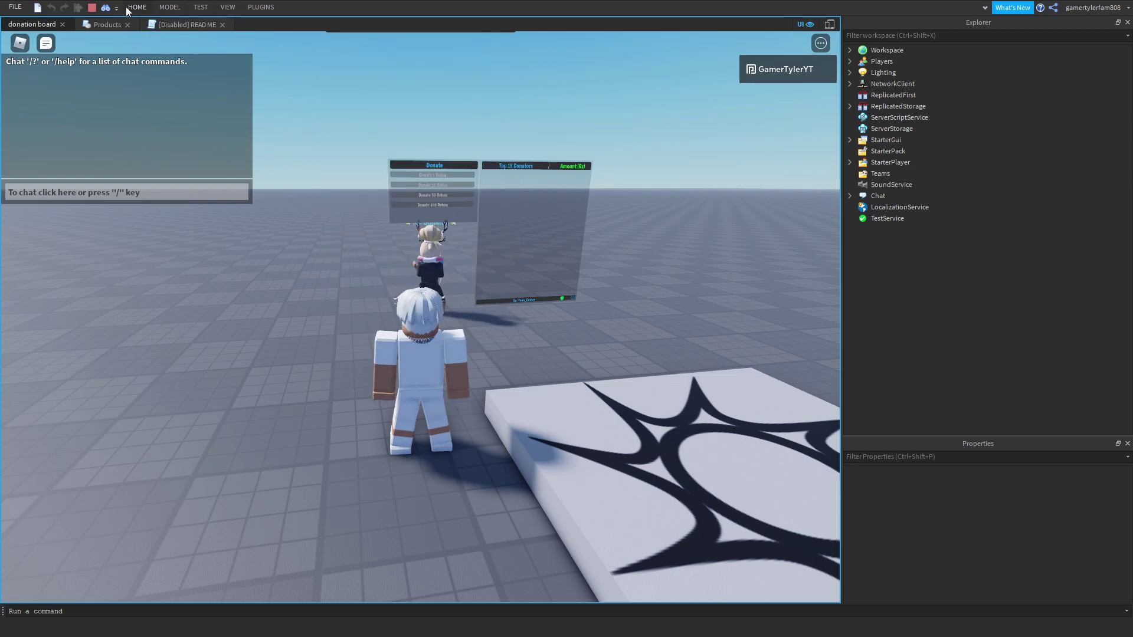
pyautogui.hotkey('shift', 'F5')
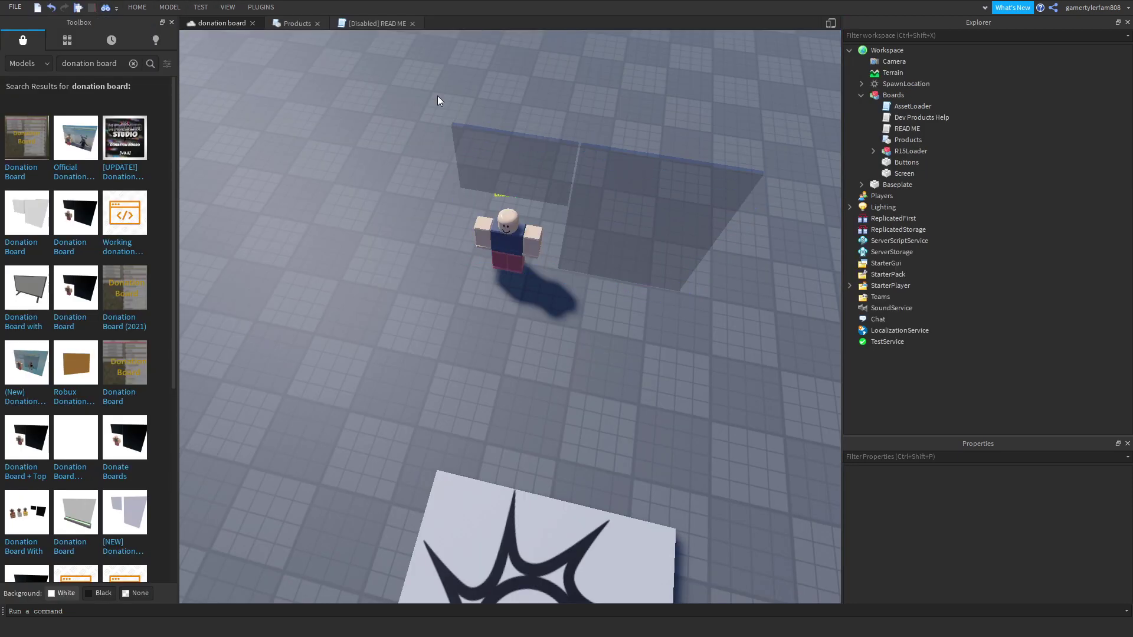
pyautogui.click(78, 10)
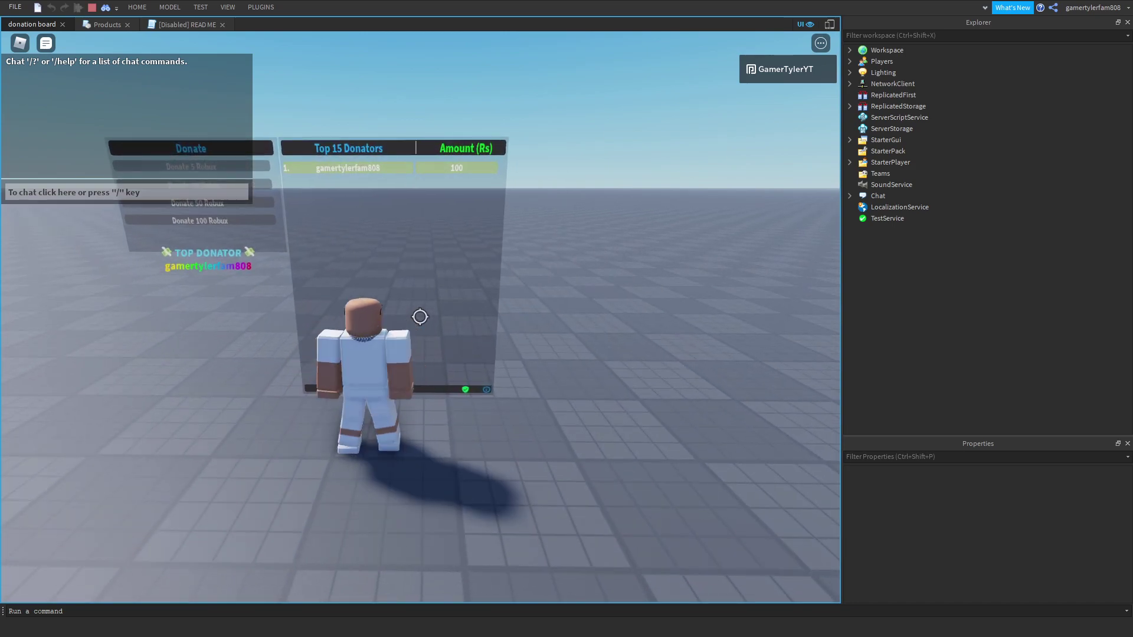
pyautogui.moveTo(421, 316); pyautogui.dragTo(420, 330, button='right')
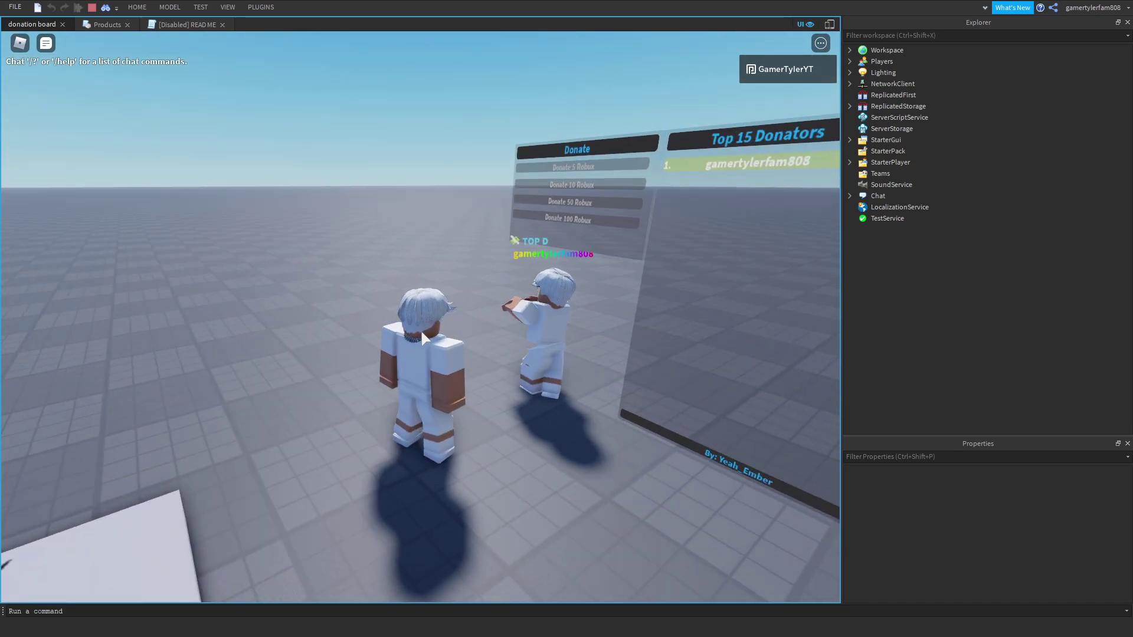
pyautogui.press('w')
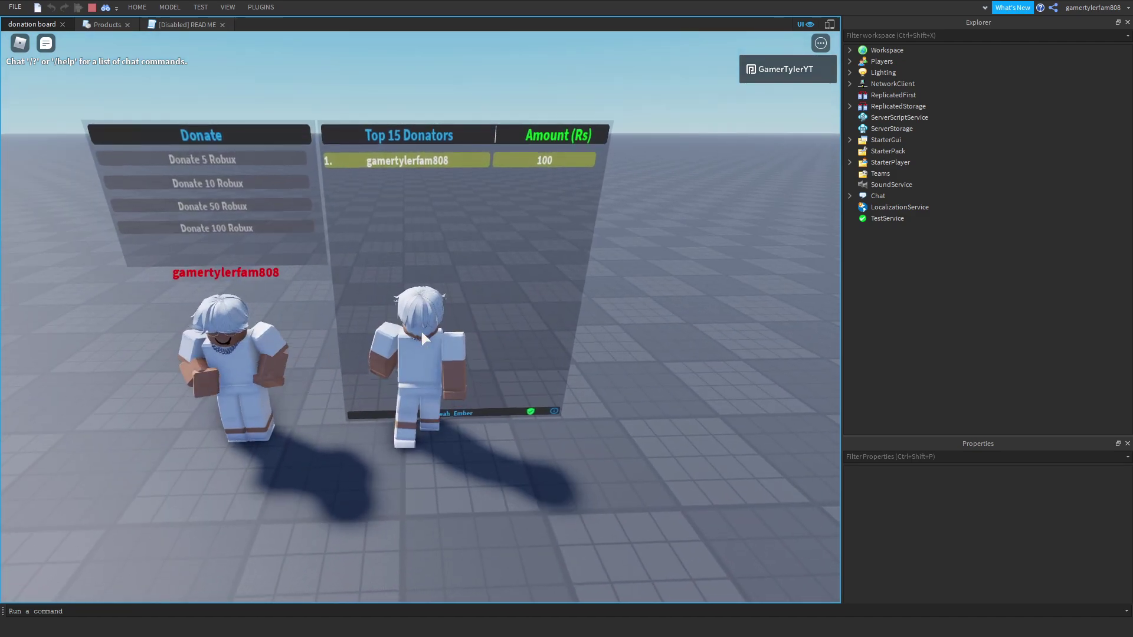
pyautogui.moveTo(420, 330); pyautogui.dragTo(258, 203, button='right')
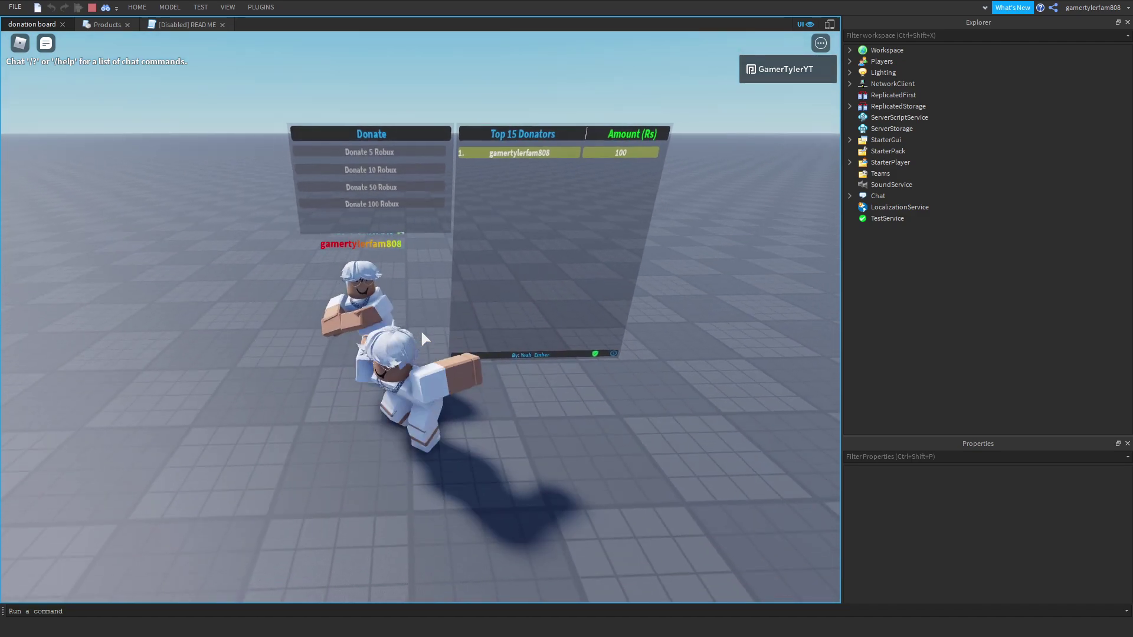
pyautogui.click(88, 9)
pyautogui.scroll(-5, 381, 243)
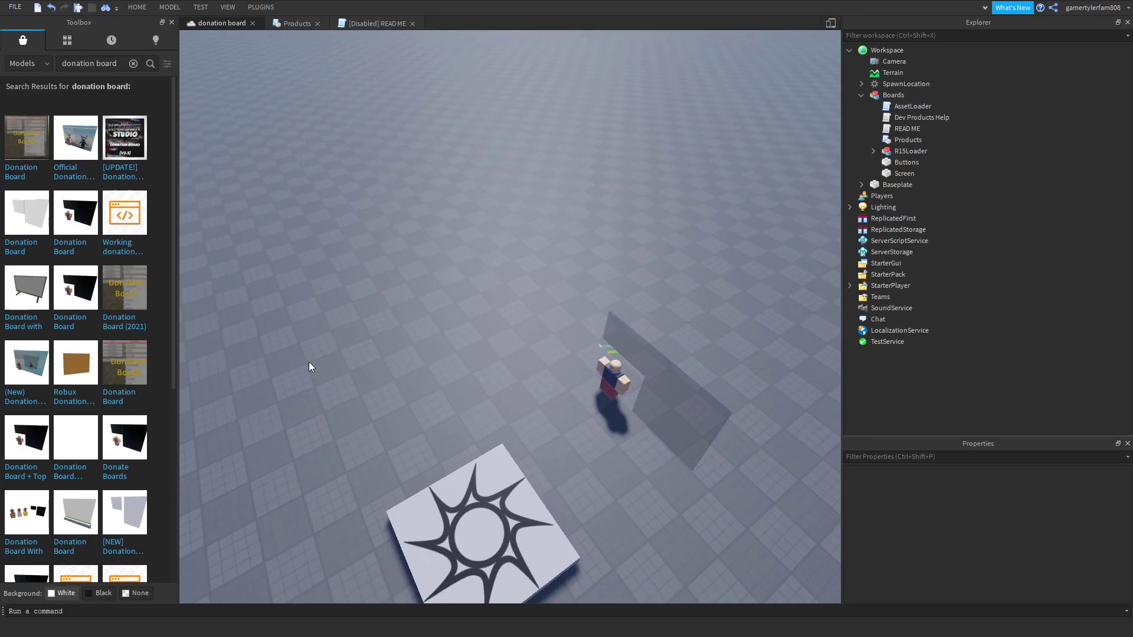